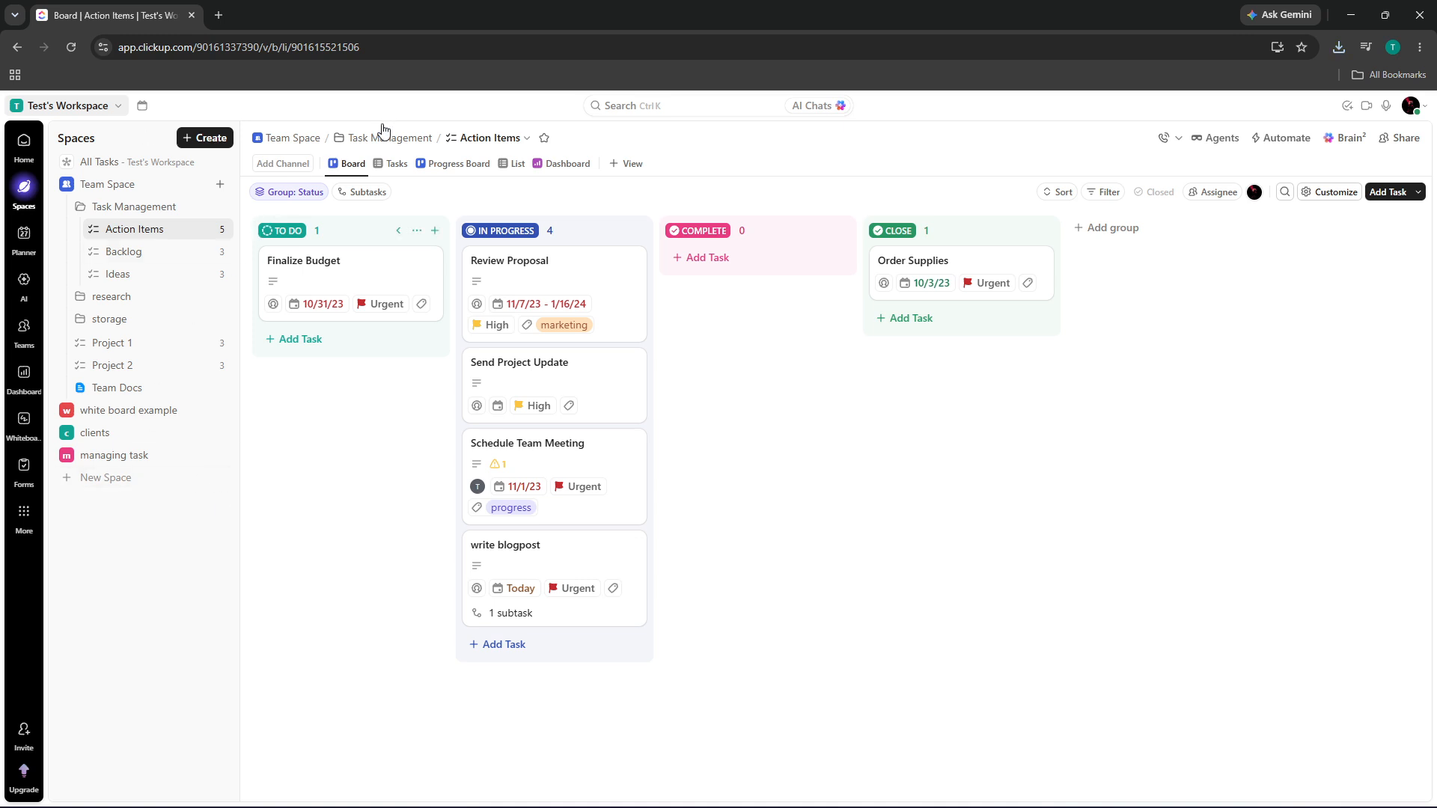
Open the Task Management folder and look over its dashboard, followed by its overview
{"action": "key", "text": "ctrl+l"}
{"action": "left_click", "coordinate": [755, 476]}
{"action": "left_click", "coordinate": [118, 209]}
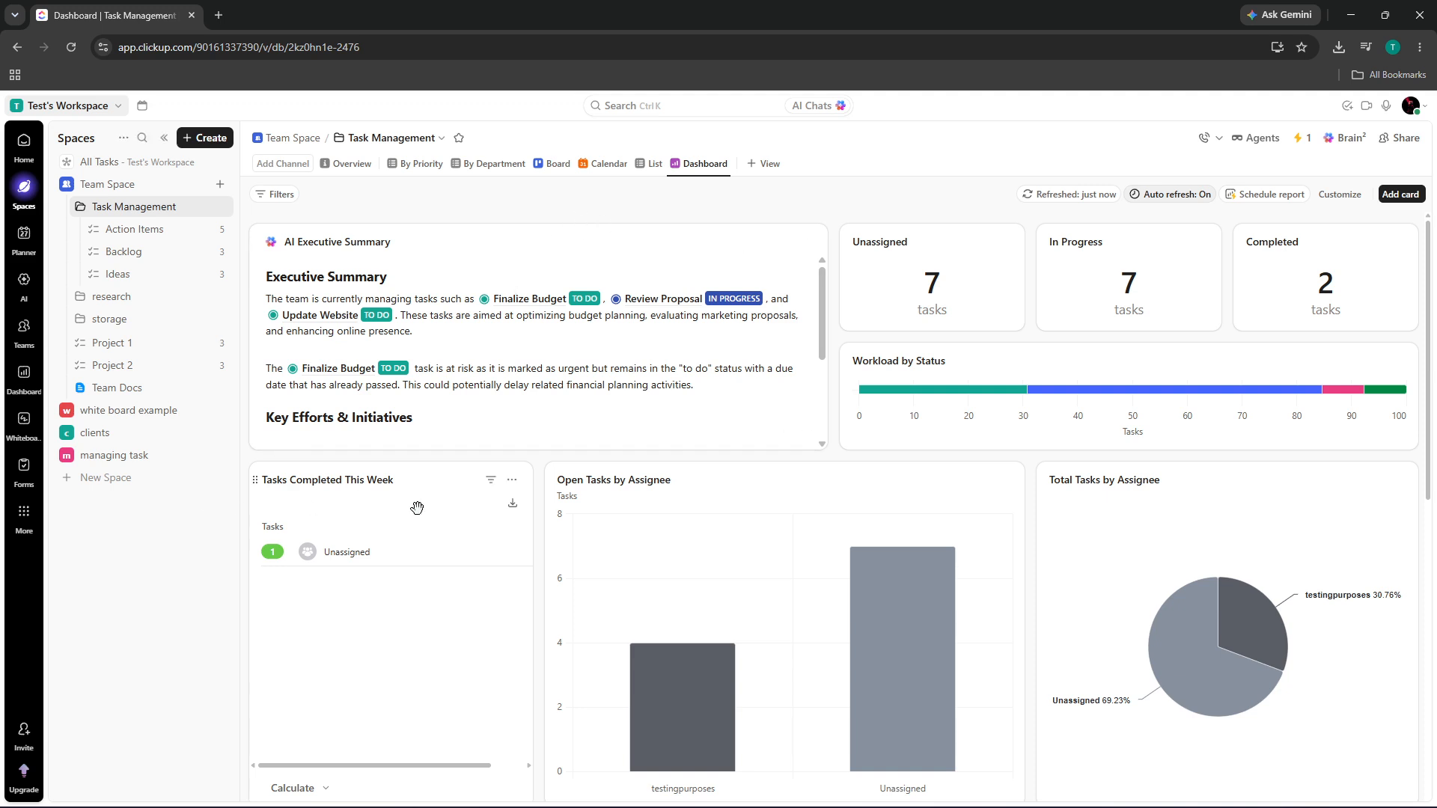
{"action": "scroll", "coordinate": [417, 508], "scroll_direction": "down", "scroll_amount": 2}
{"action": "scroll", "coordinate": [446, 498], "scroll_direction": "up", "scroll_amount": 2}
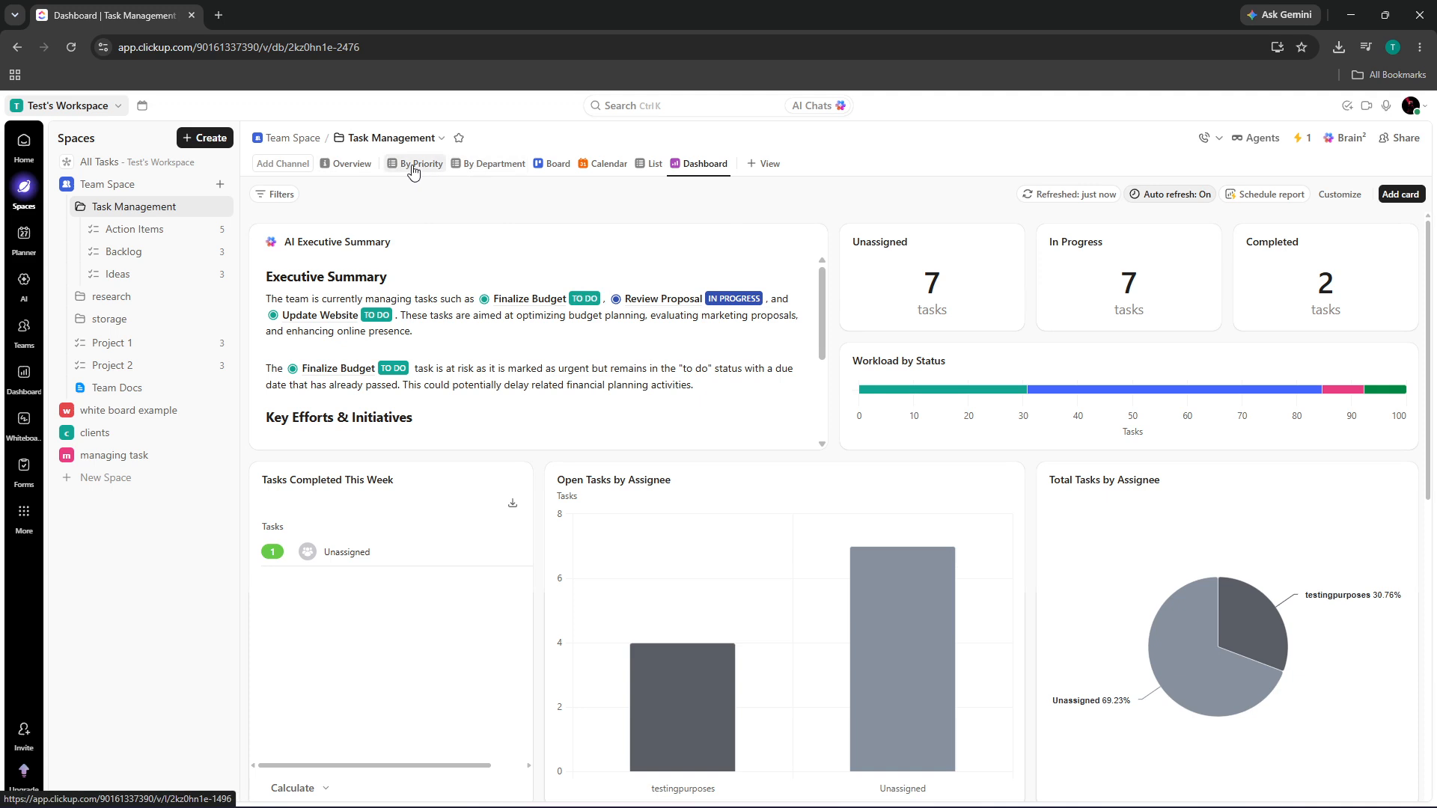
{"action": "left_click", "coordinate": [328, 167]}
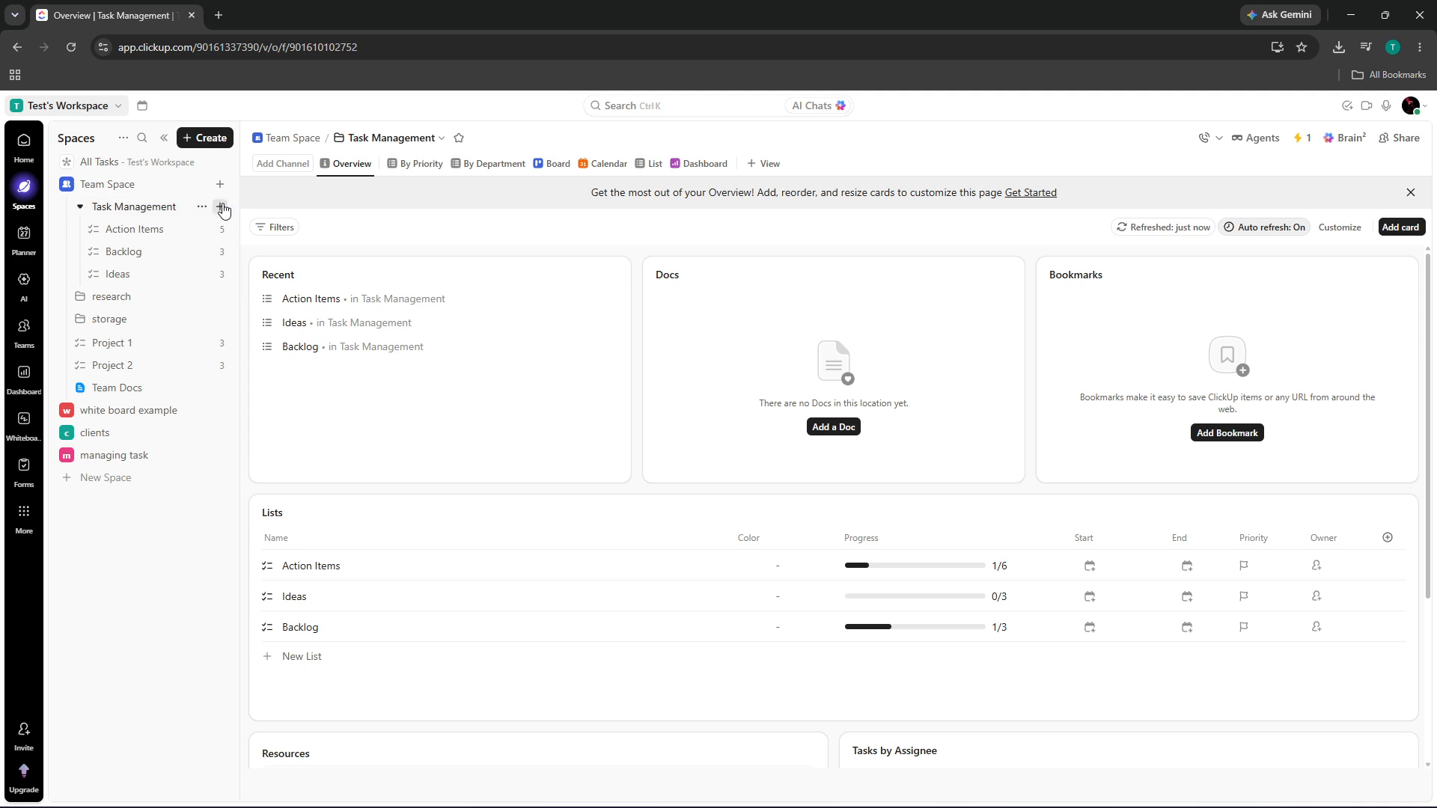
Create a folder named "support tickets" in Team Space with the Space's statuses
{"action": "left_click", "coordinate": [222, 209]}
{"action": "key", "text": "Escape"}
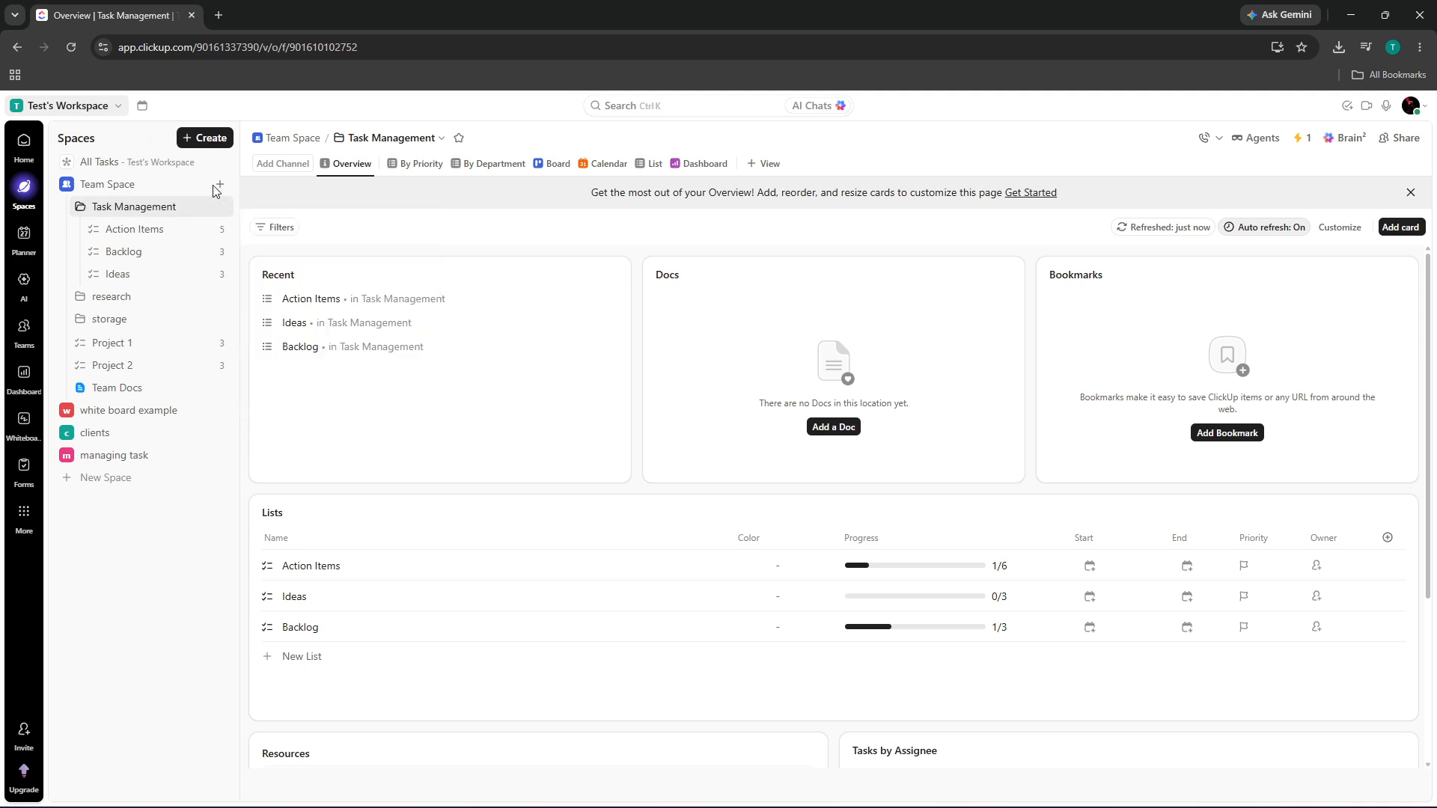
{"action": "left_click", "coordinate": [219, 187]}
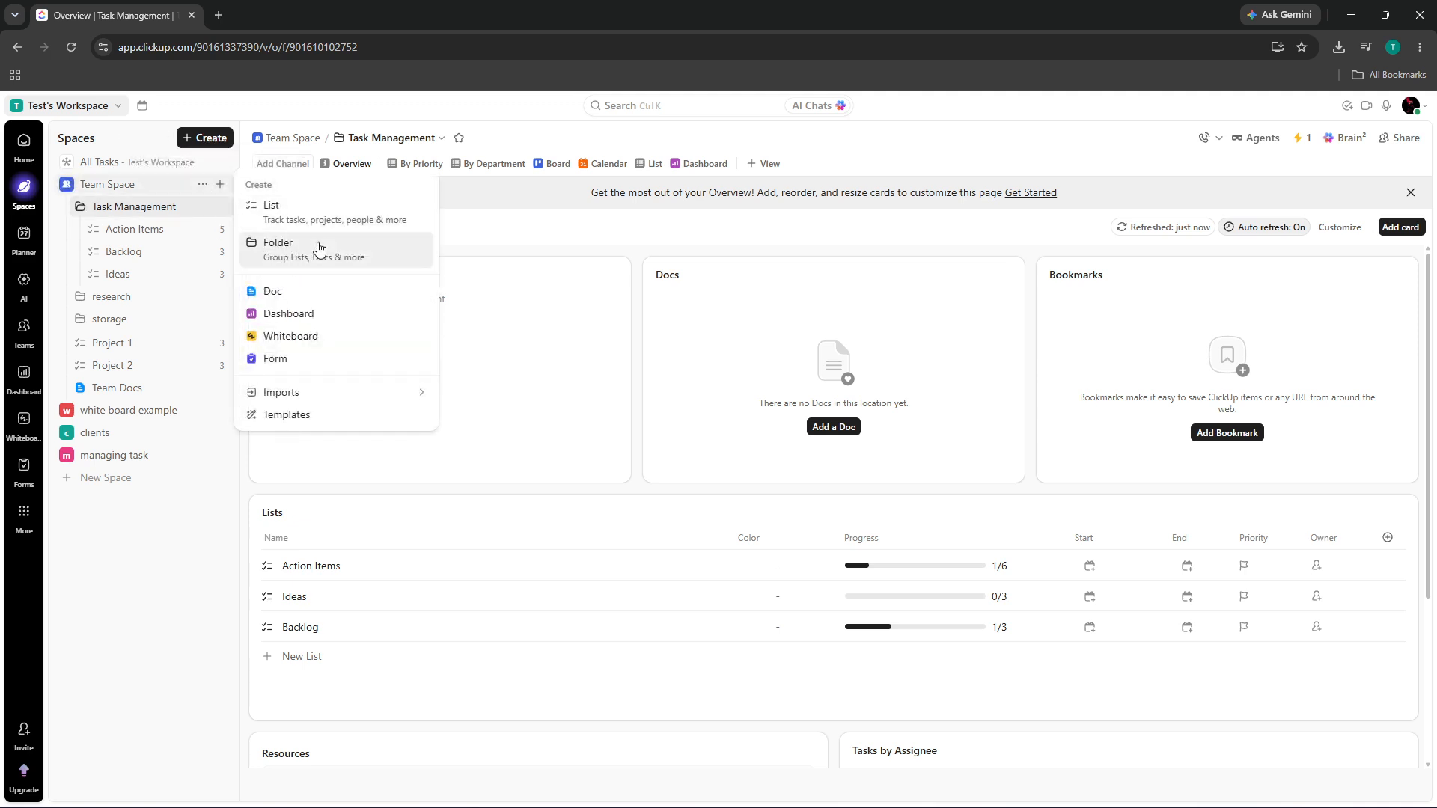
{"action": "left_click", "coordinate": [317, 246]}
{"action": "type", "text": "support tickets"}
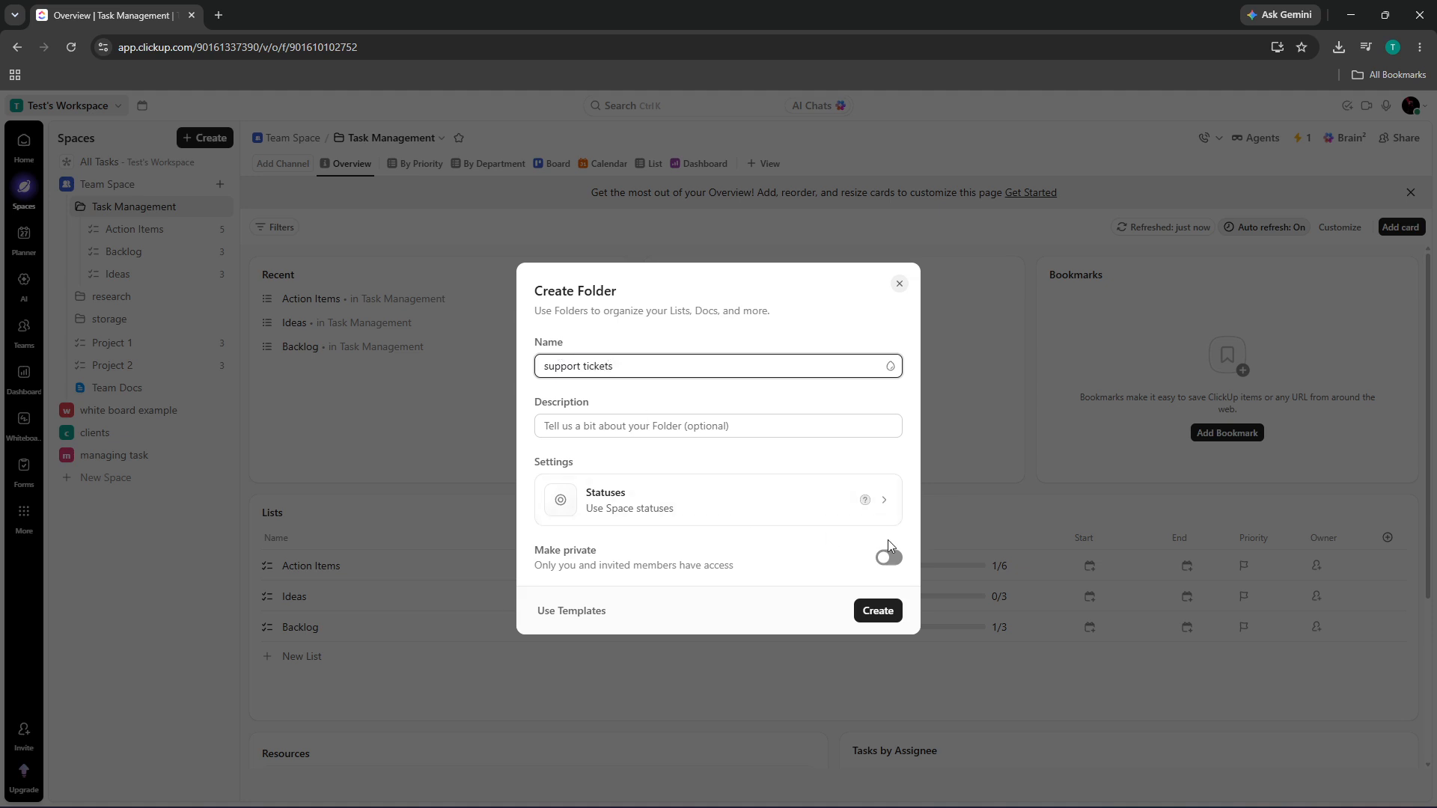
{"action": "left_click", "coordinate": [885, 609]}
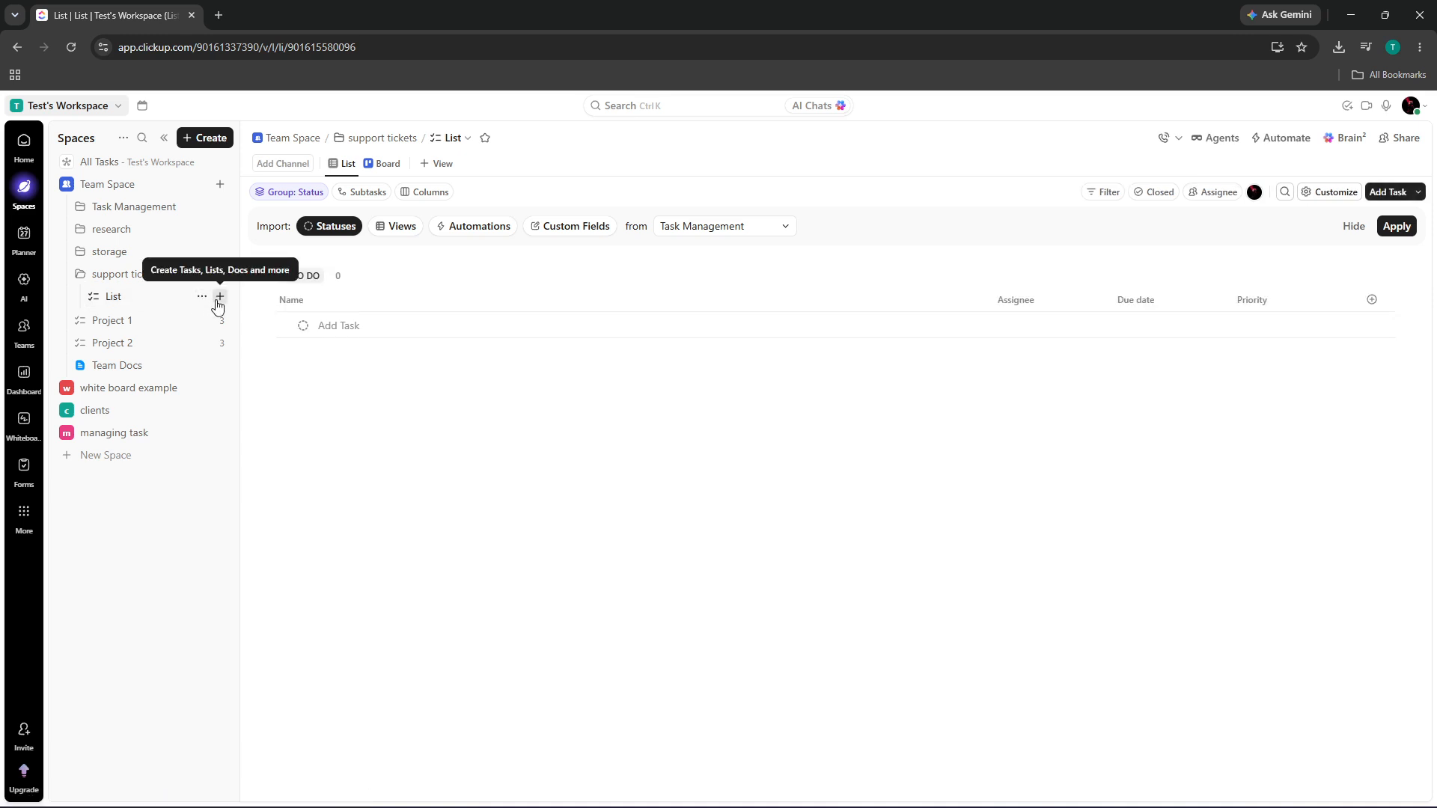
Create a list named "incoming tickets" inside the support tickets folder
{"action": "left_click", "coordinate": [221, 299]}
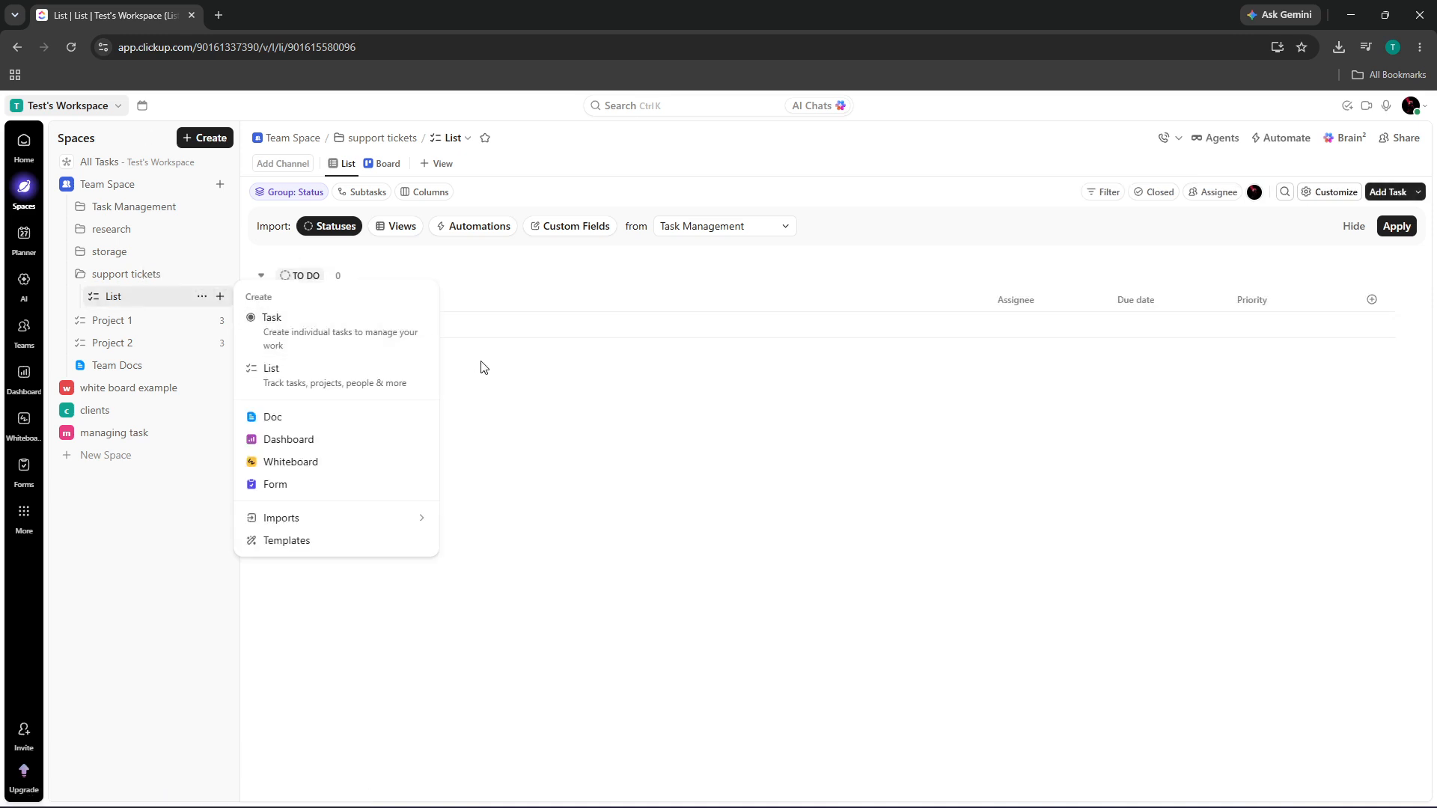
{"action": "left_click", "coordinate": [271, 367]}
{"action": "type", "text": "inco"}
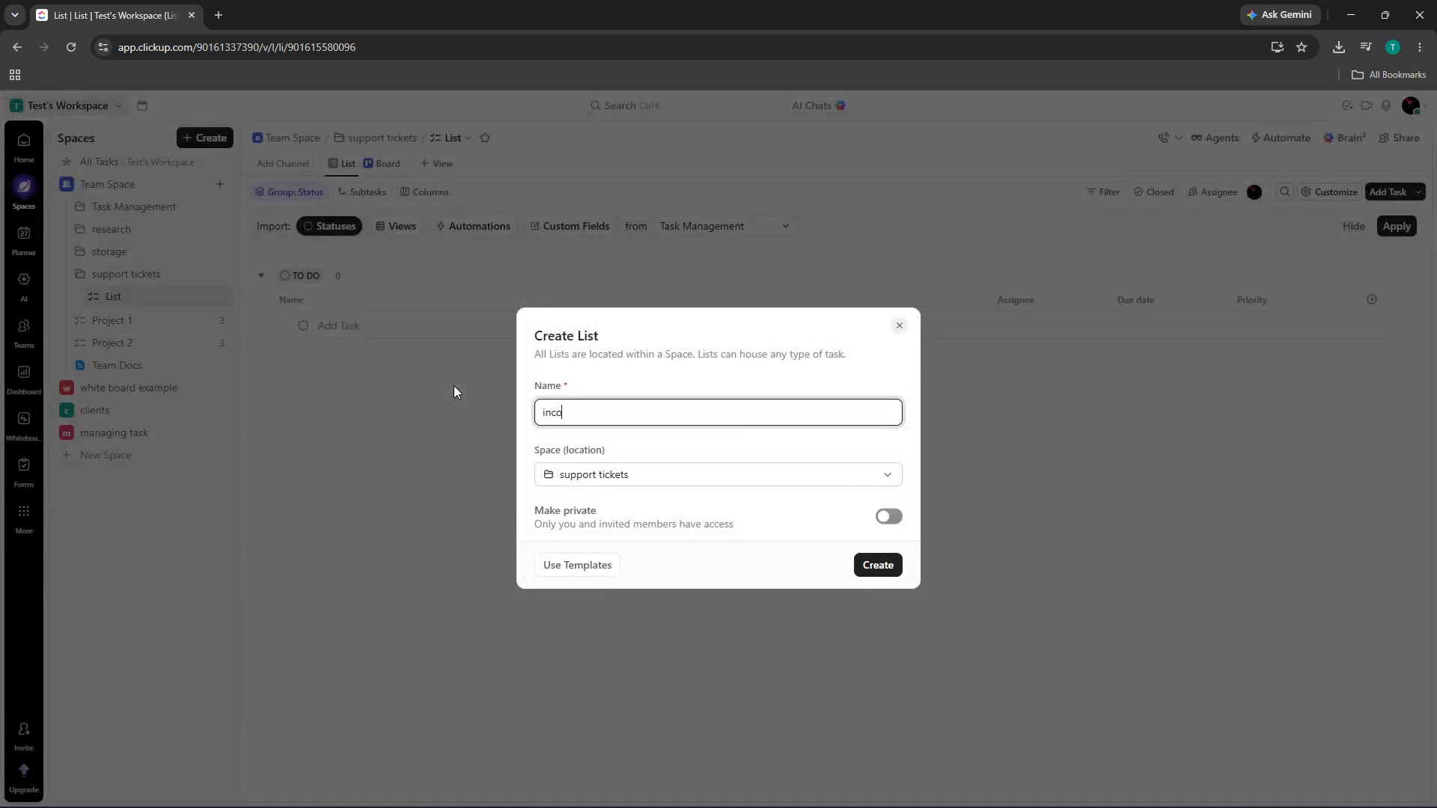
{"action": "type", "text": "ming tickets"}
{"action": "left_click", "coordinate": [874, 564]}
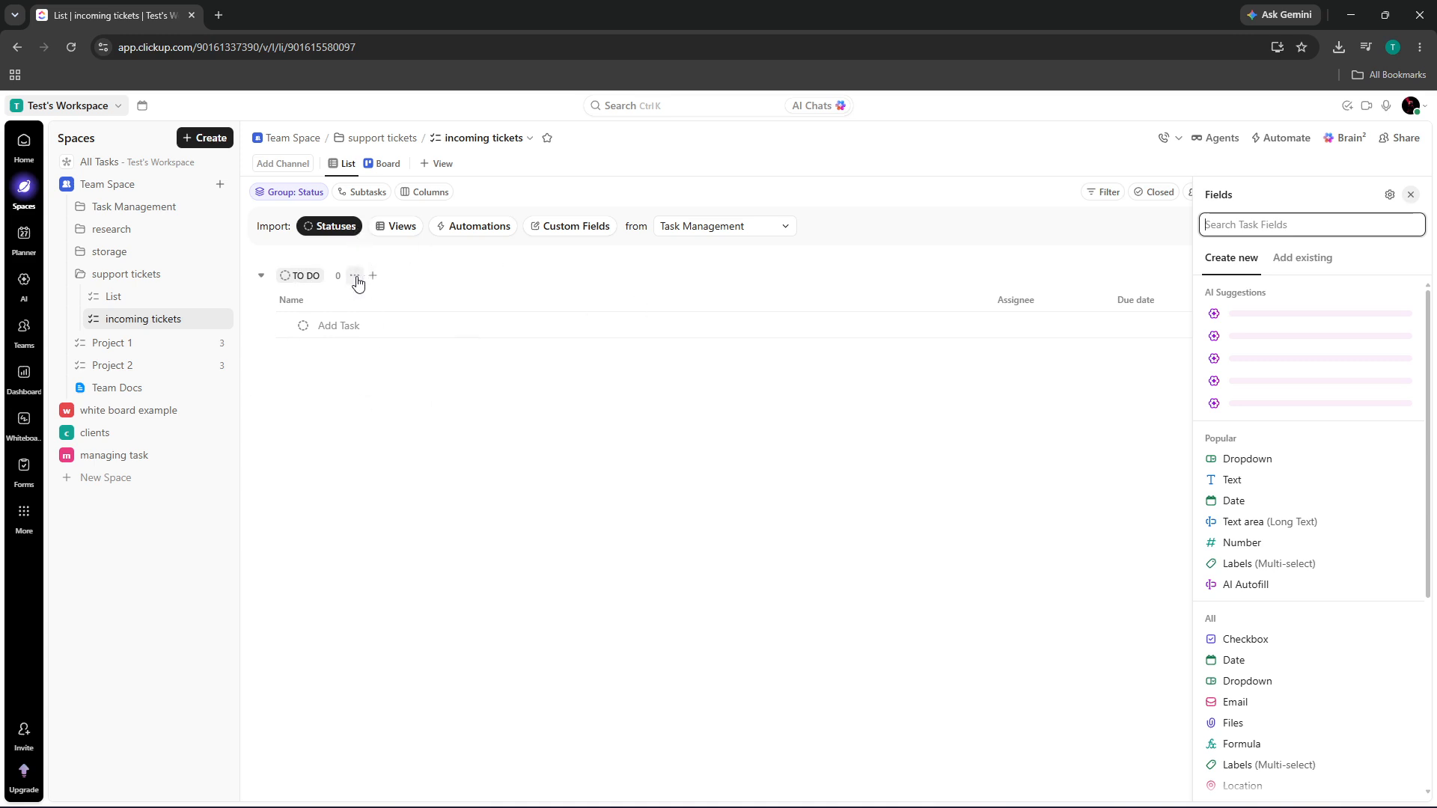
Rename the list's "to do" status to "new" and apply the change to this list only
{"action": "left_click", "coordinate": [307, 276]}
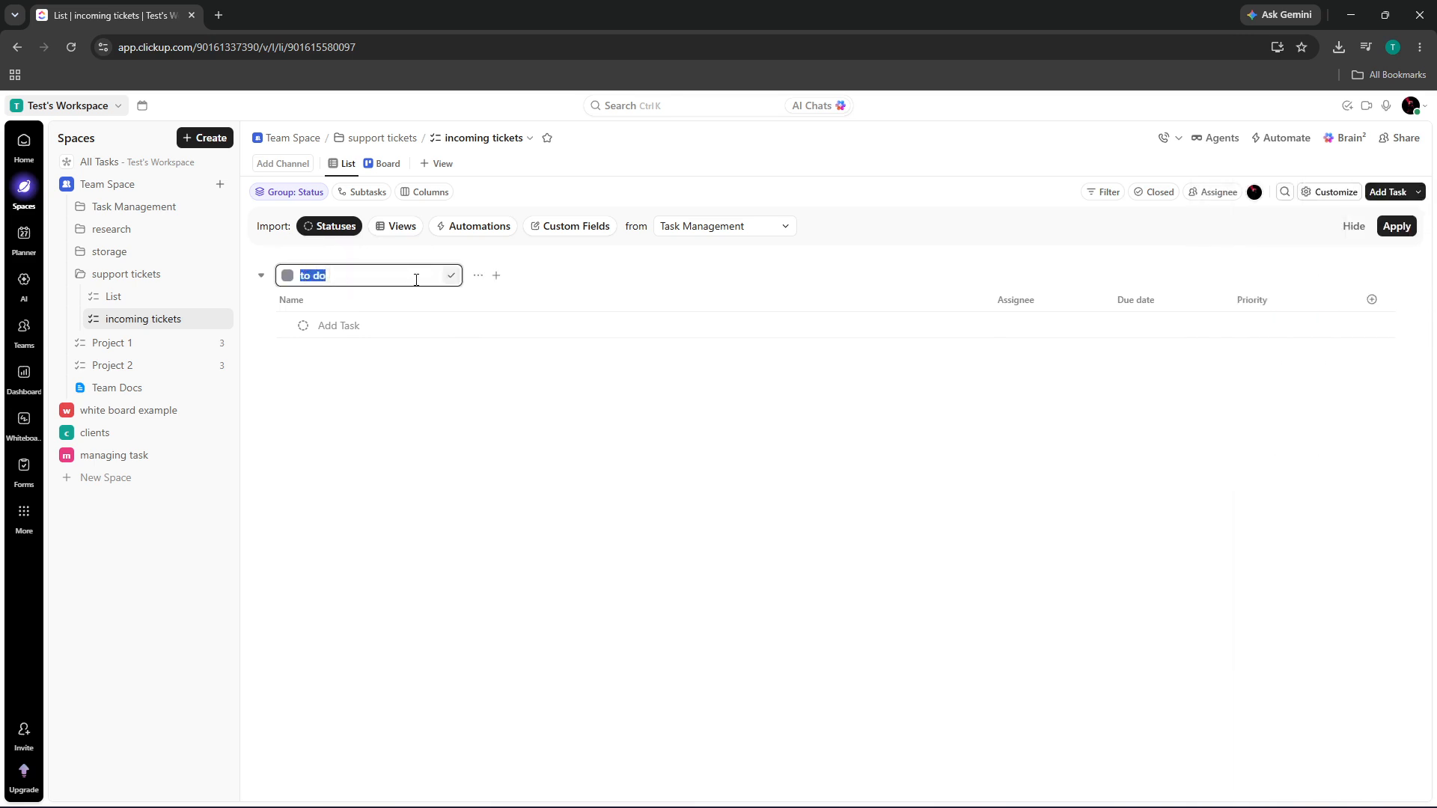
{"action": "type", "text": "new"}
{"action": "key", "text": "Return"}
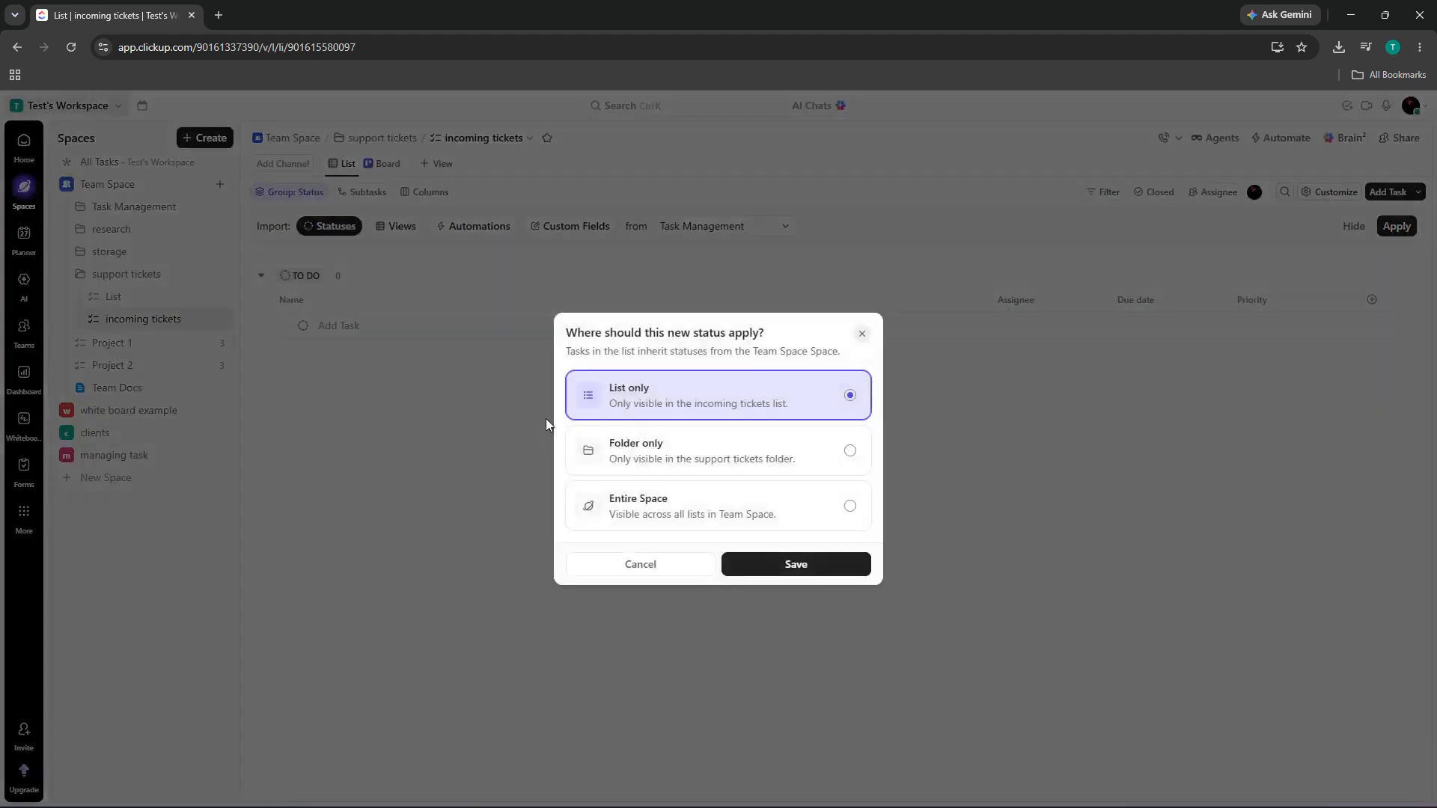
{"action": "left_click", "coordinate": [737, 573]}
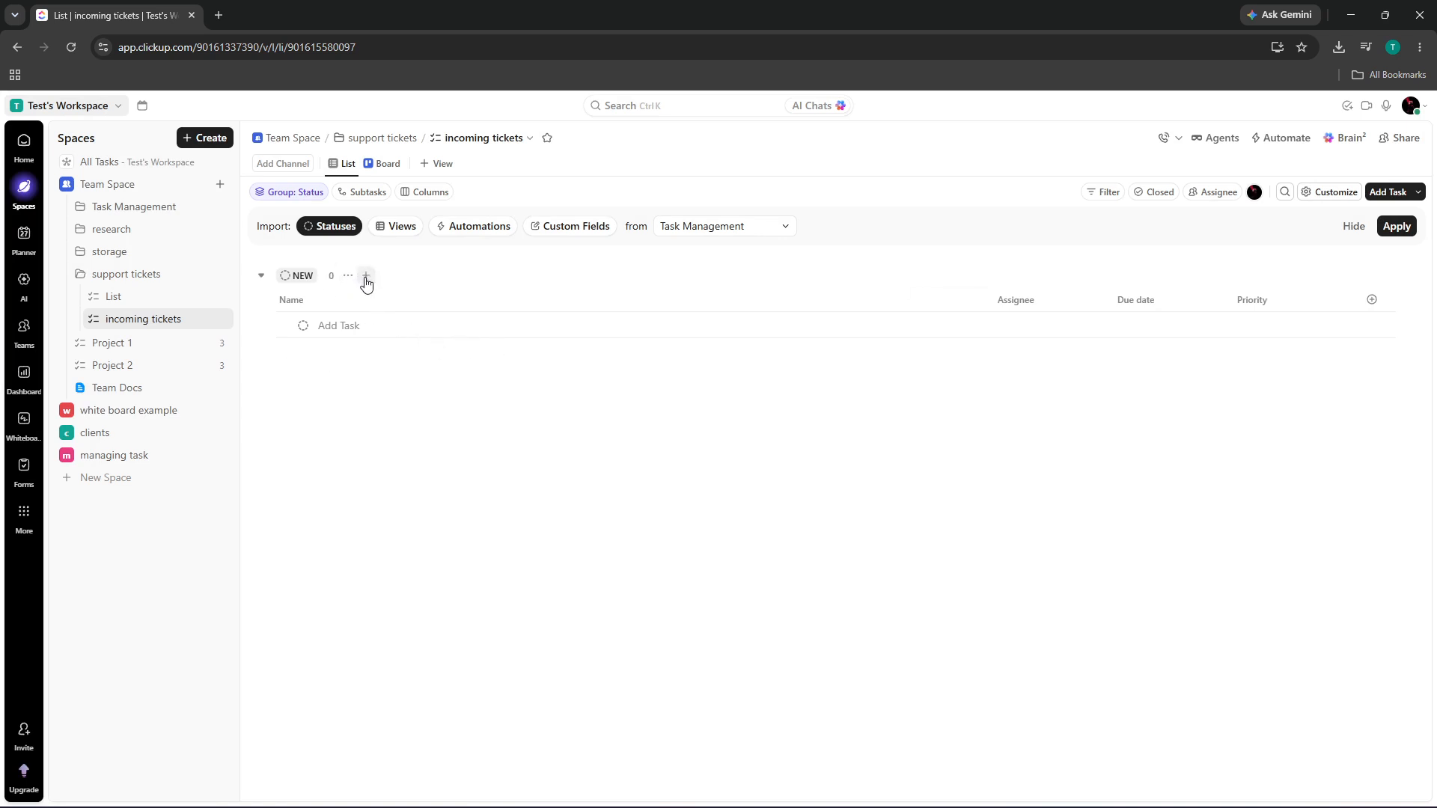
Add two more statuses, "to do" and "incoming tickets", to the incoming tickets list
{"action": "left_click", "coordinate": [312, 371]}
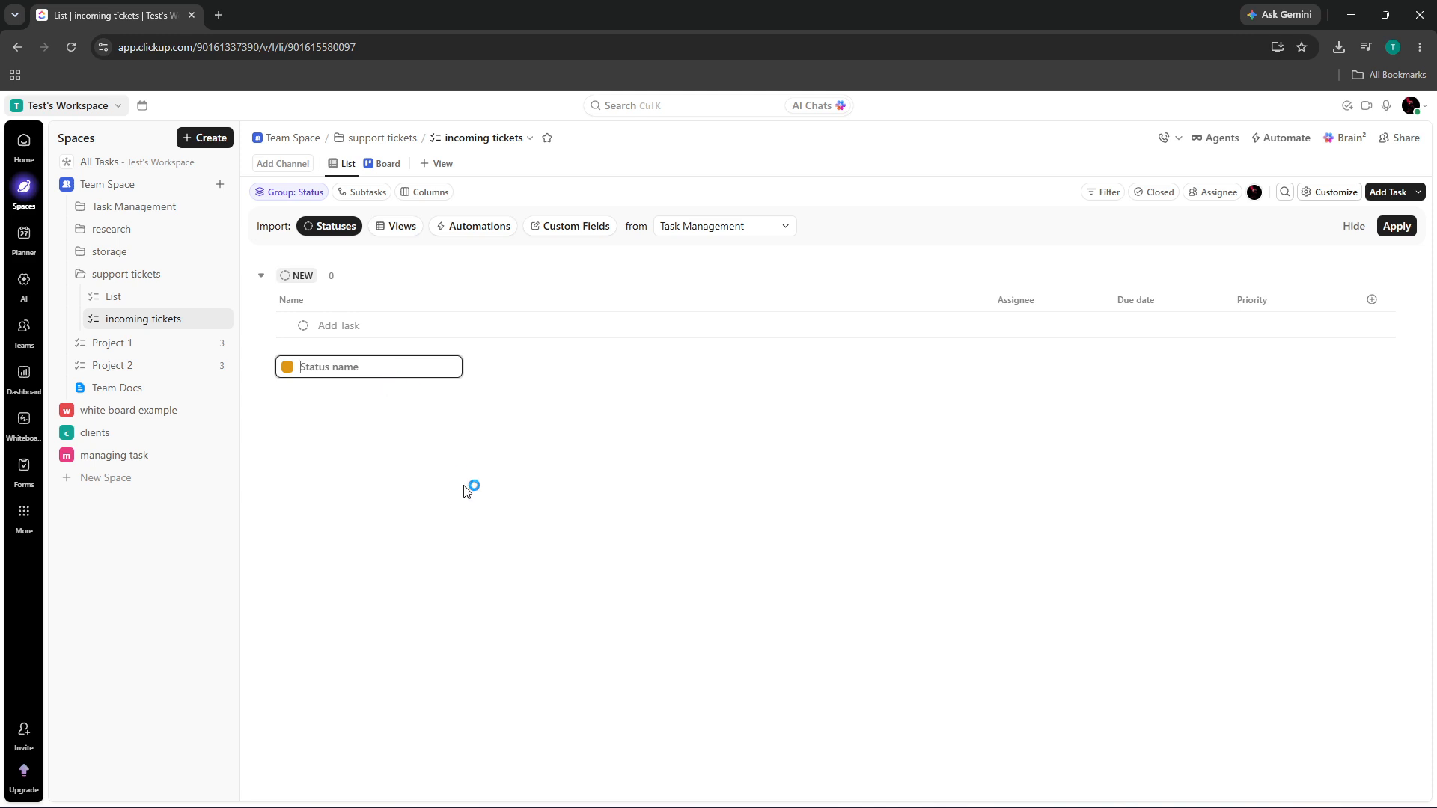
{"action": "type", "text": "to do"}
{"action": "key", "text": "Return"}
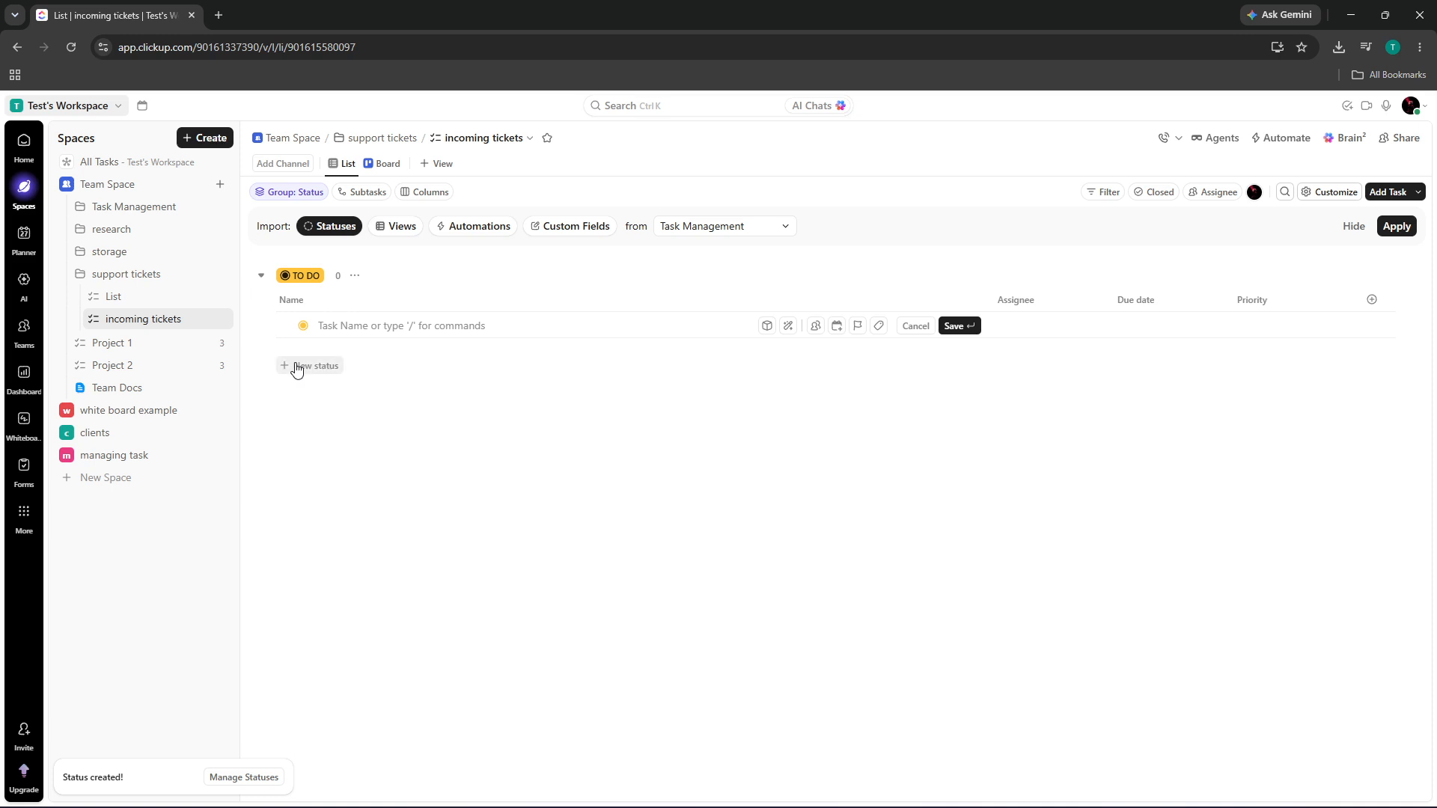
{"action": "left_click", "coordinate": [297, 367]}
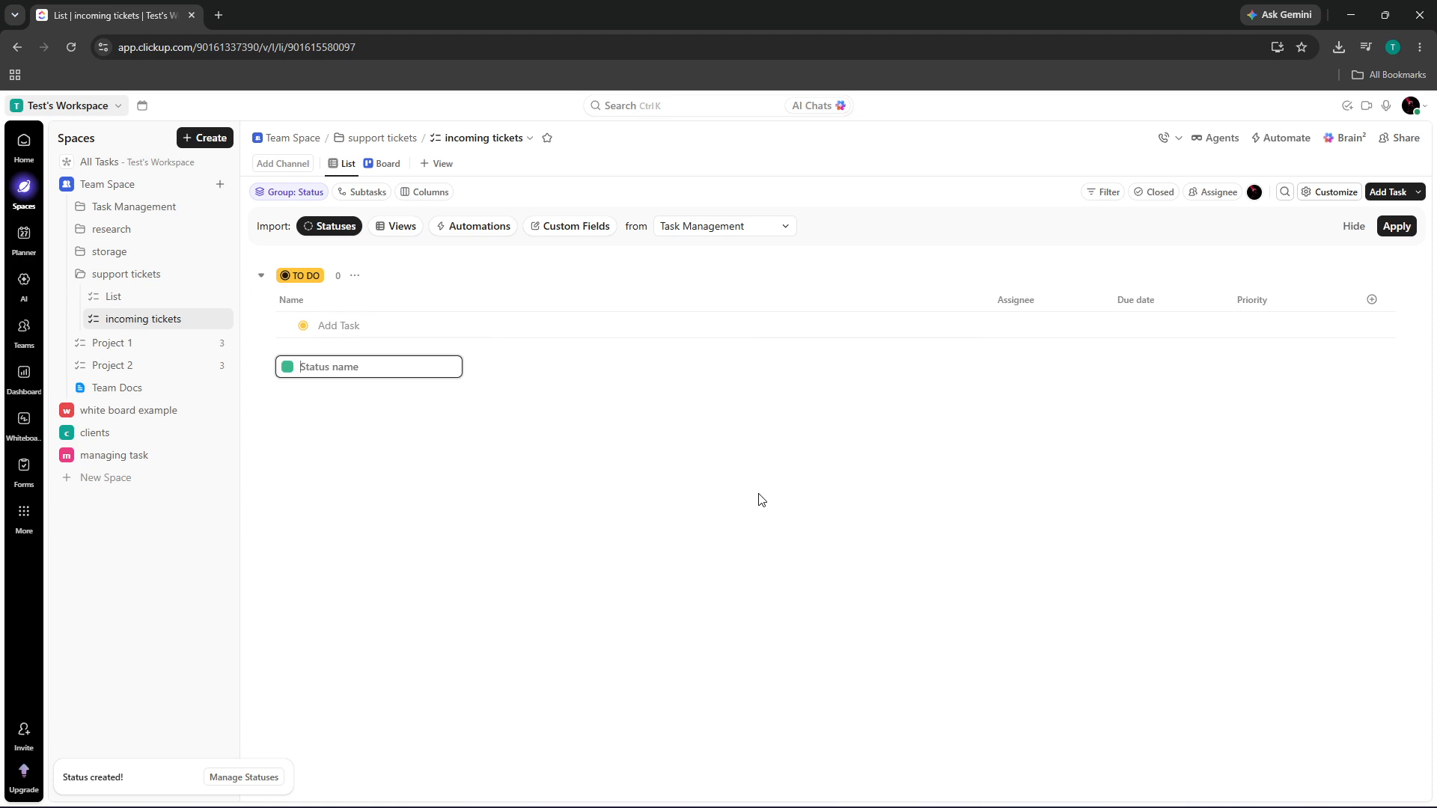
{"action": "type", "text": "incoming tickets"}
{"action": "key", "text": "Return"}
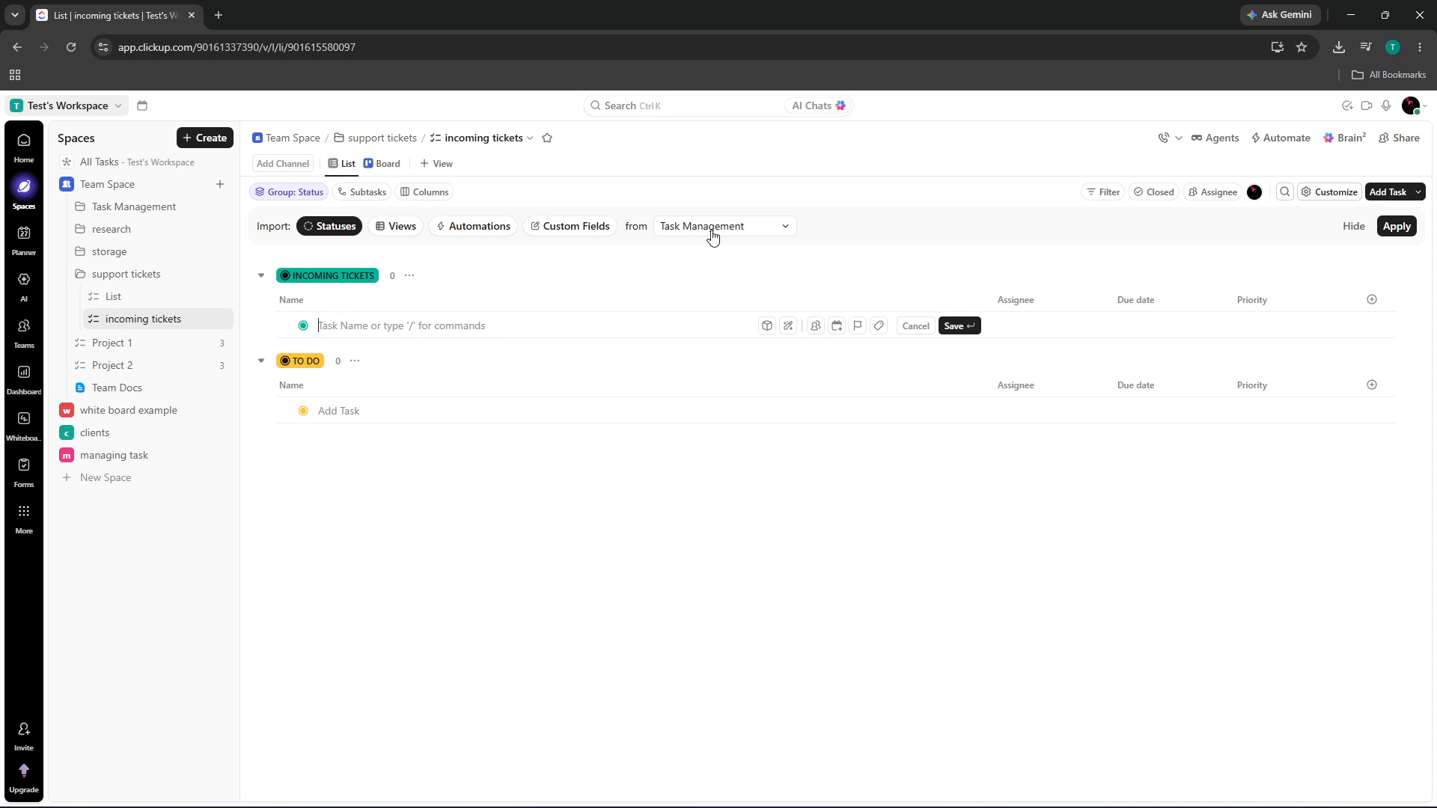
Select Custom Fields among the items to import from the Task Management folder
{"action": "left_click", "coordinate": [420, 193]}
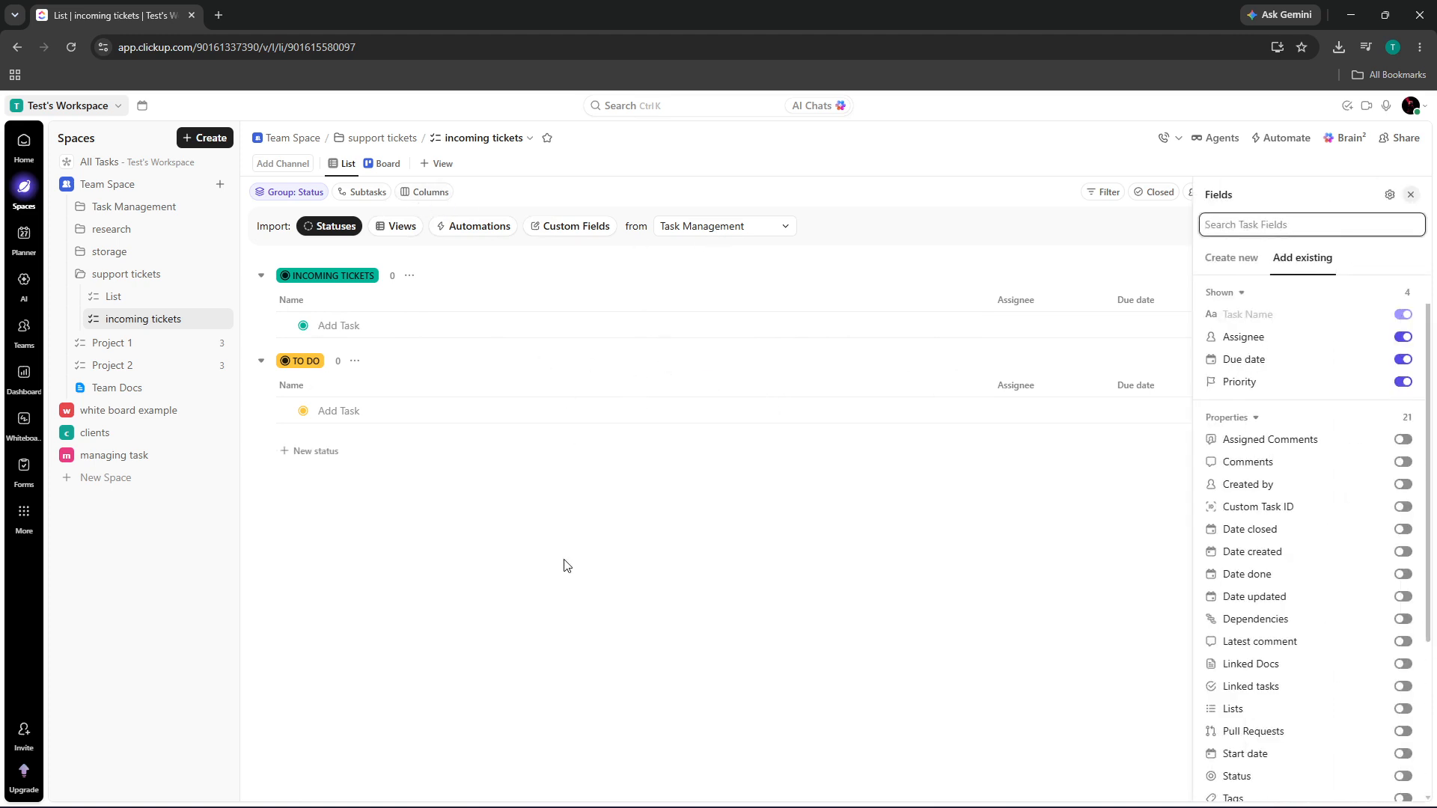
{"action": "left_click", "coordinate": [588, 582]}
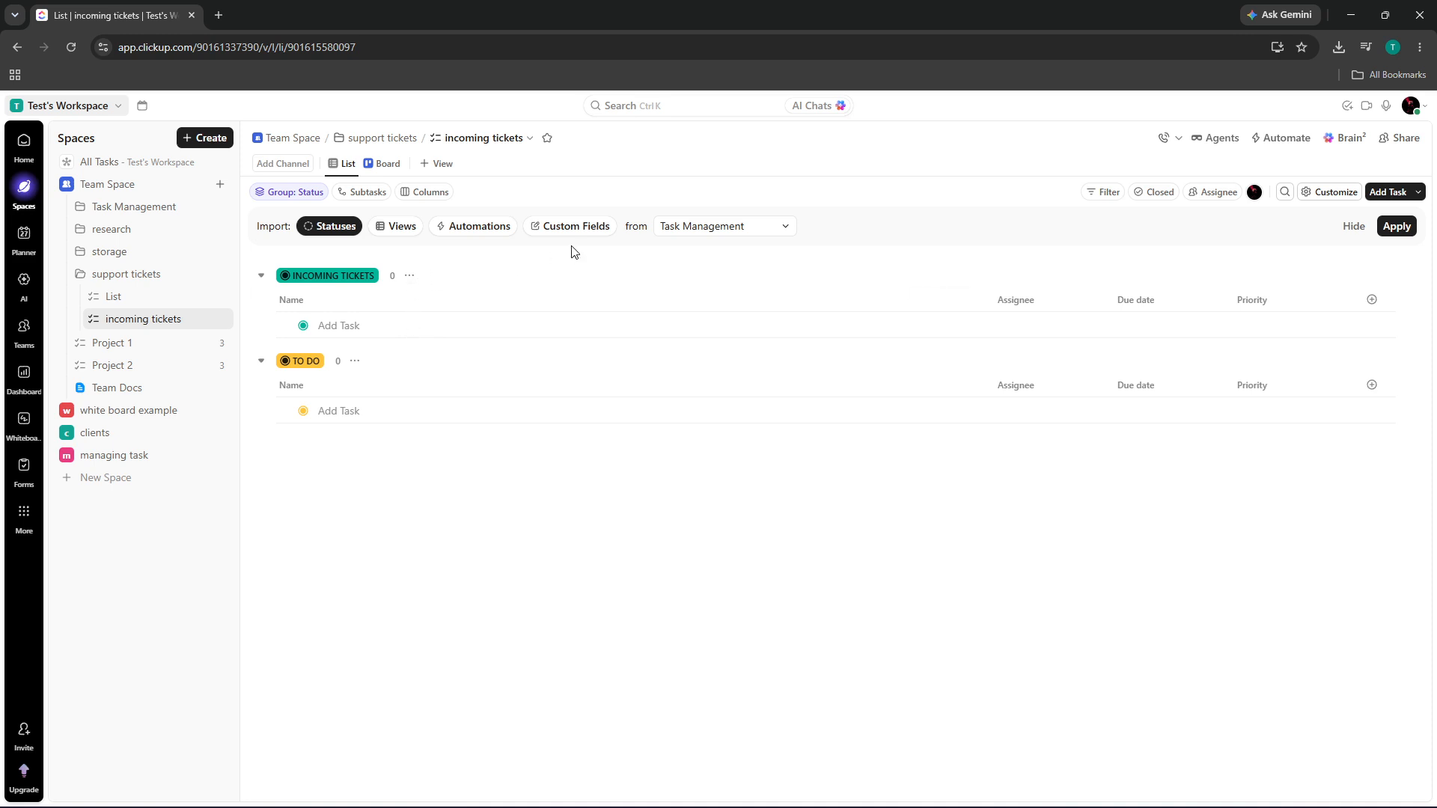
{"action": "left_click", "coordinate": [560, 228]}
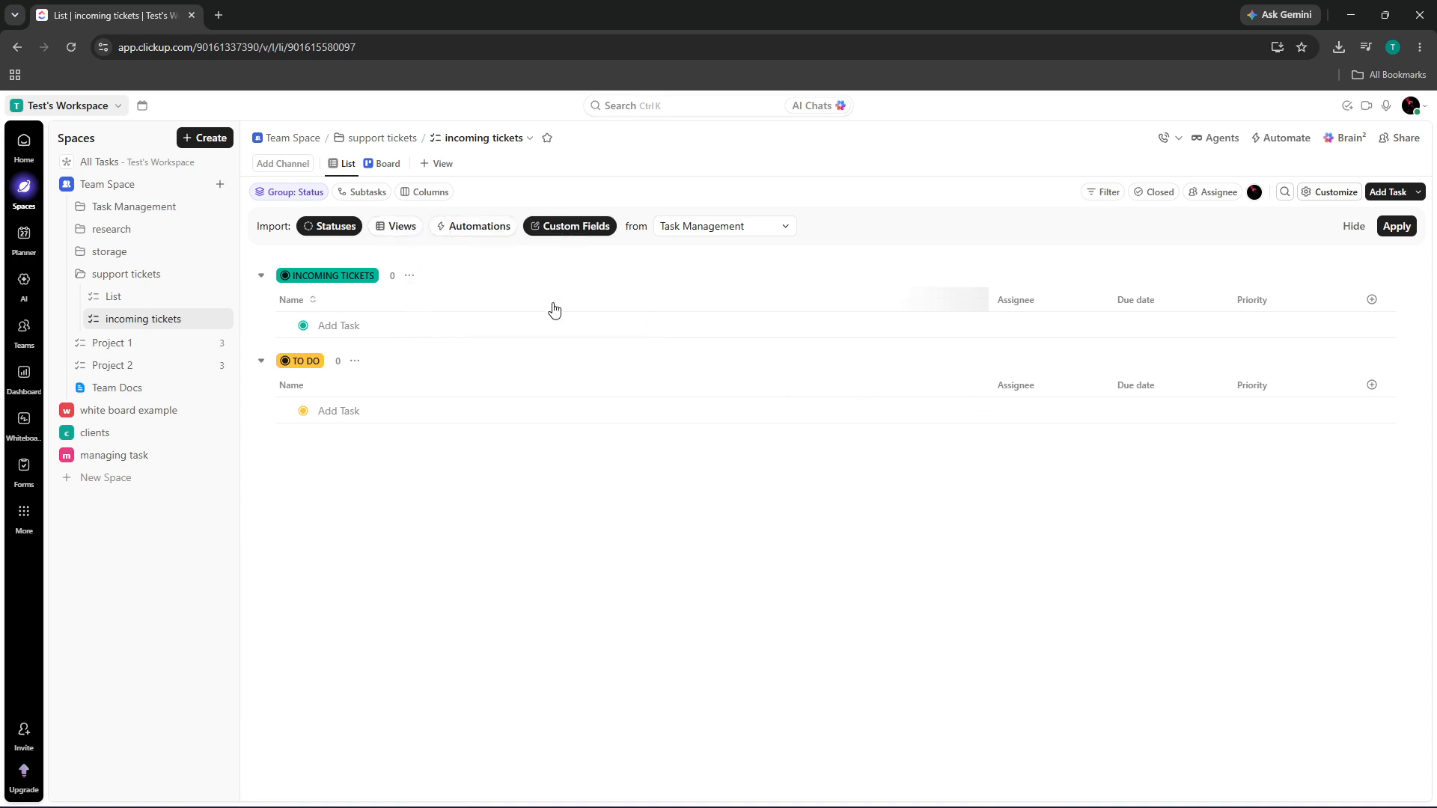
{"action": "left_click", "coordinate": [561, 234]}
{"action": "left_click", "coordinate": [561, 237]}
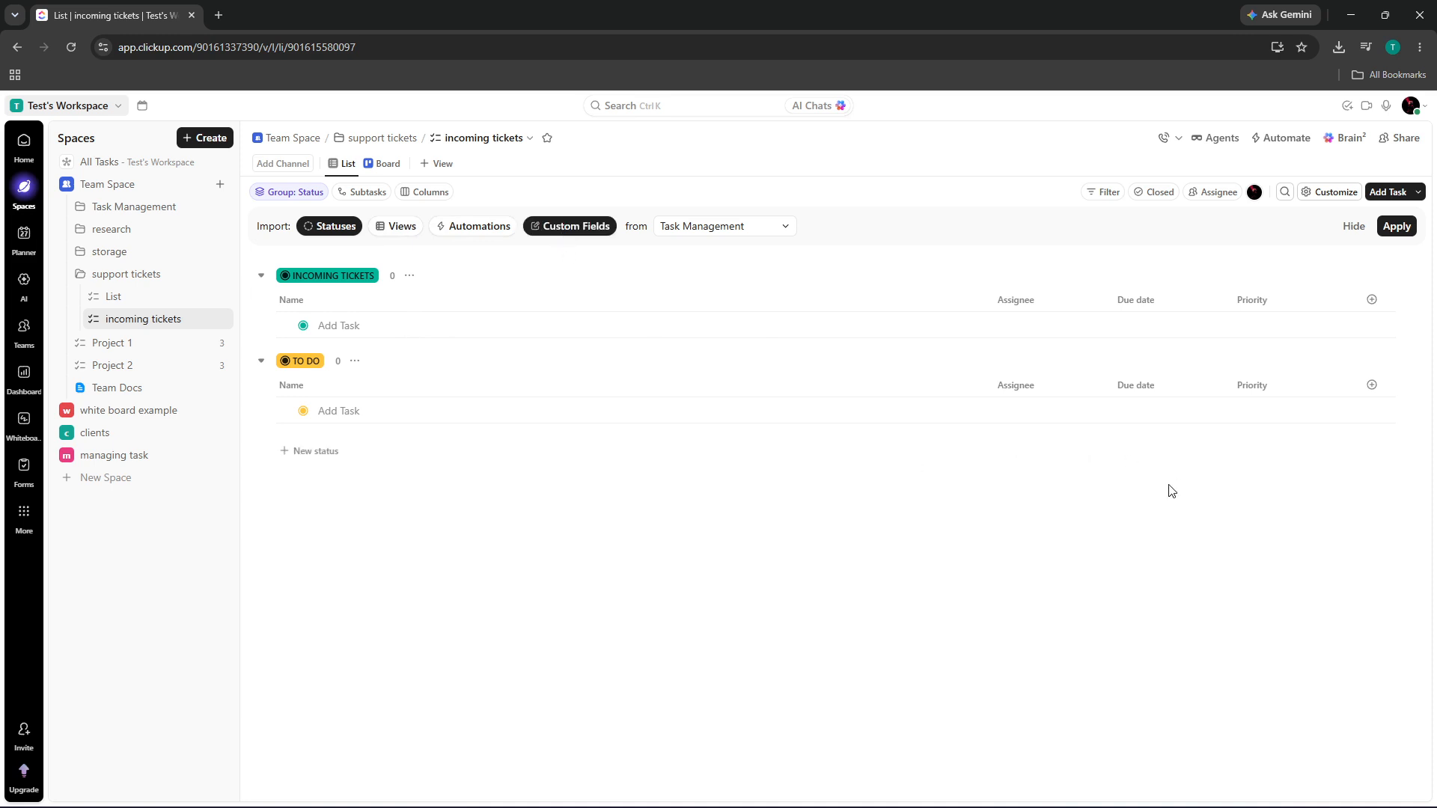
Create a custom field of type Email on the incoming tickets list, using a sample e-mail address as its field name
{"action": "left_click", "coordinate": [1368, 304]}
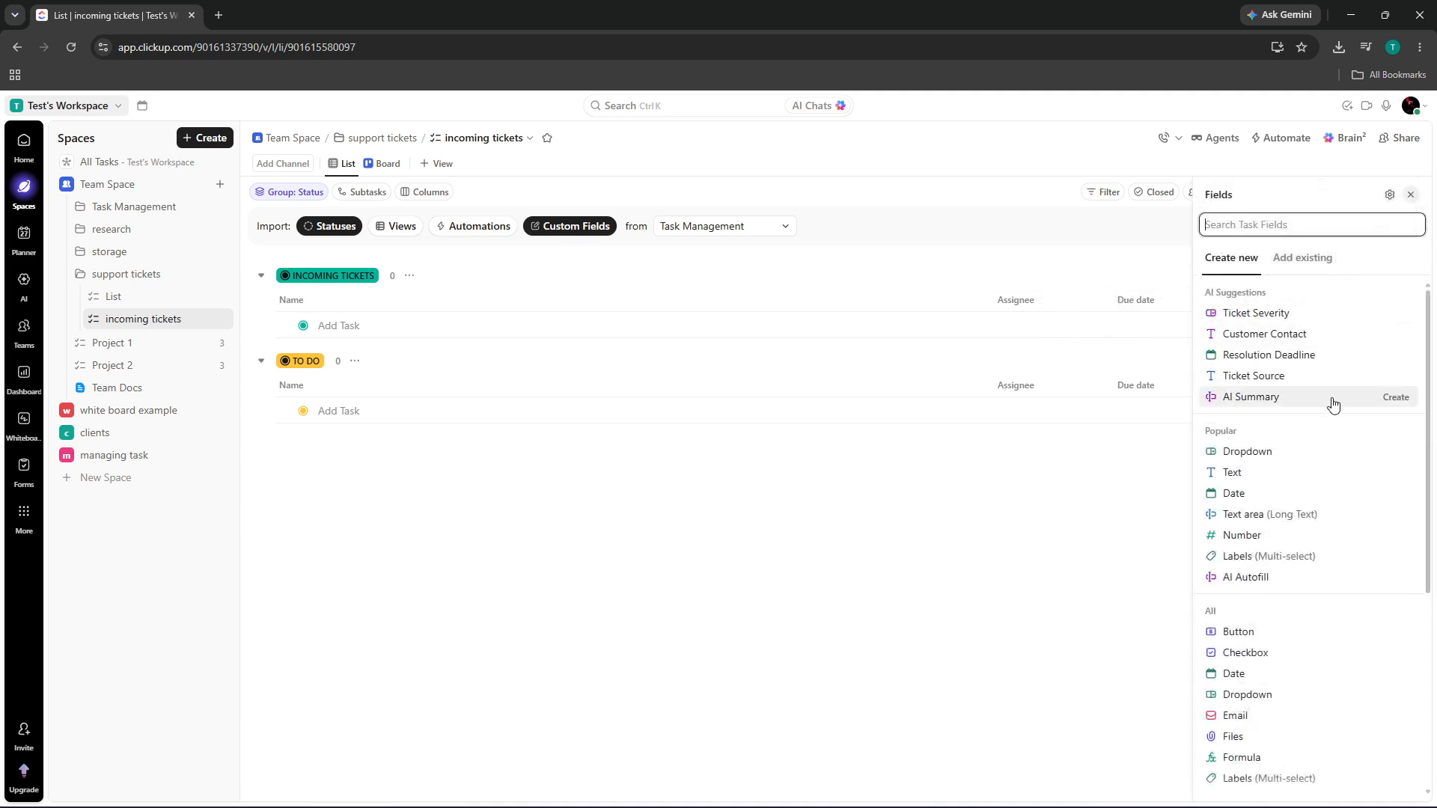
{"action": "type", "text": "cus"}
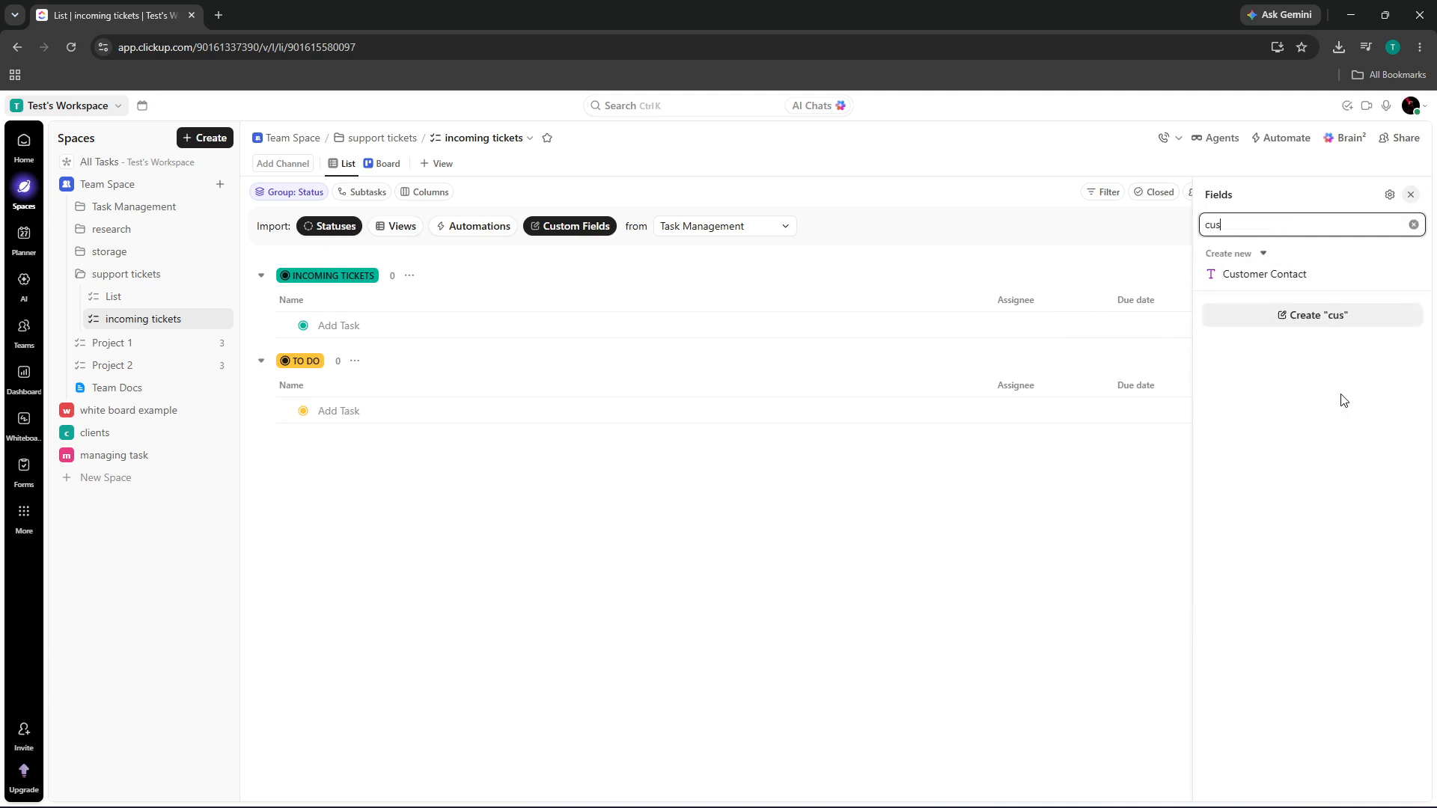
{"action": "key", "text": "BackSpace"}
{"action": "key", "text": "BackSpace"}
{"action": "key", "text": "BackSpace"}
{"action": "type", "text": "em"}
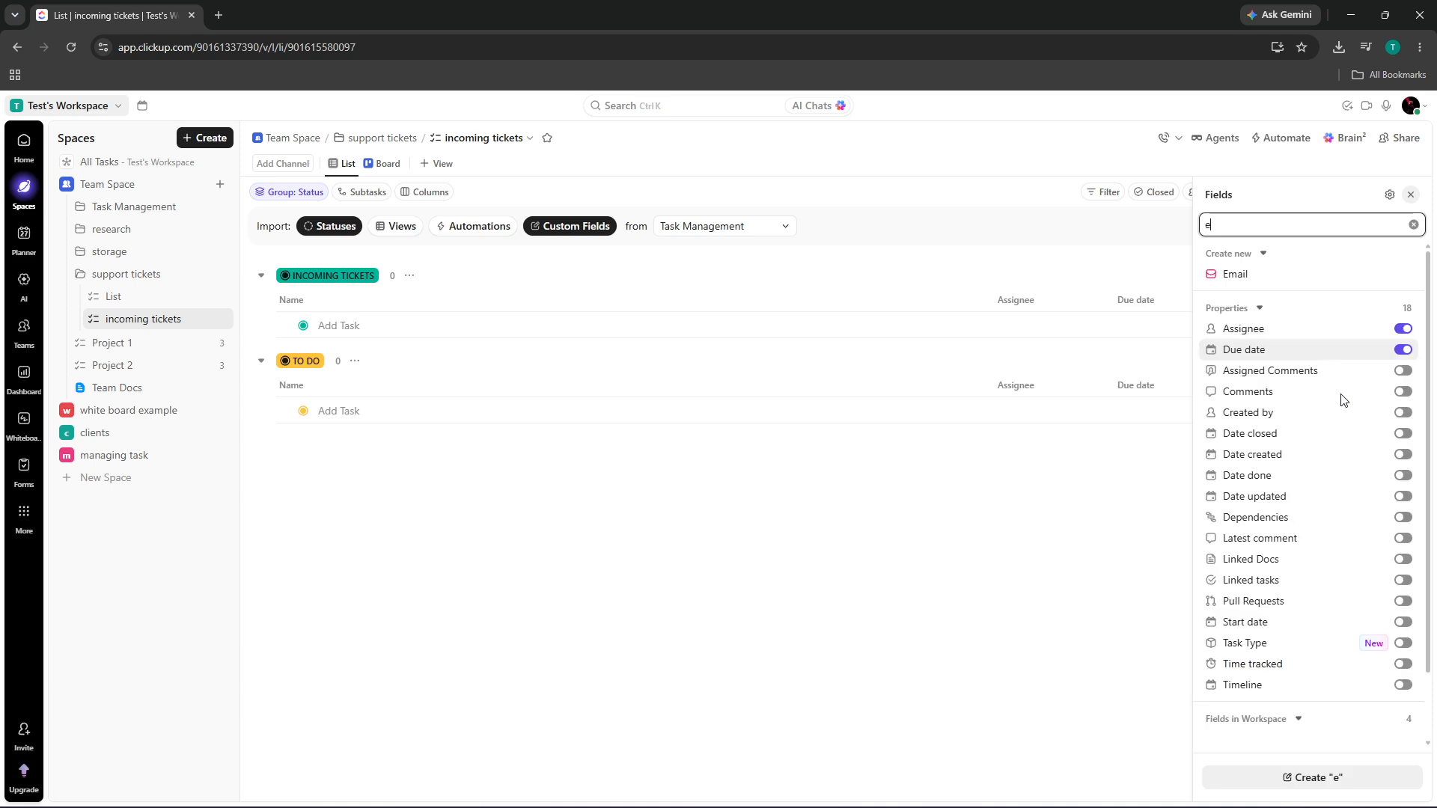
{"action": "left_click", "coordinate": [1270, 277]}
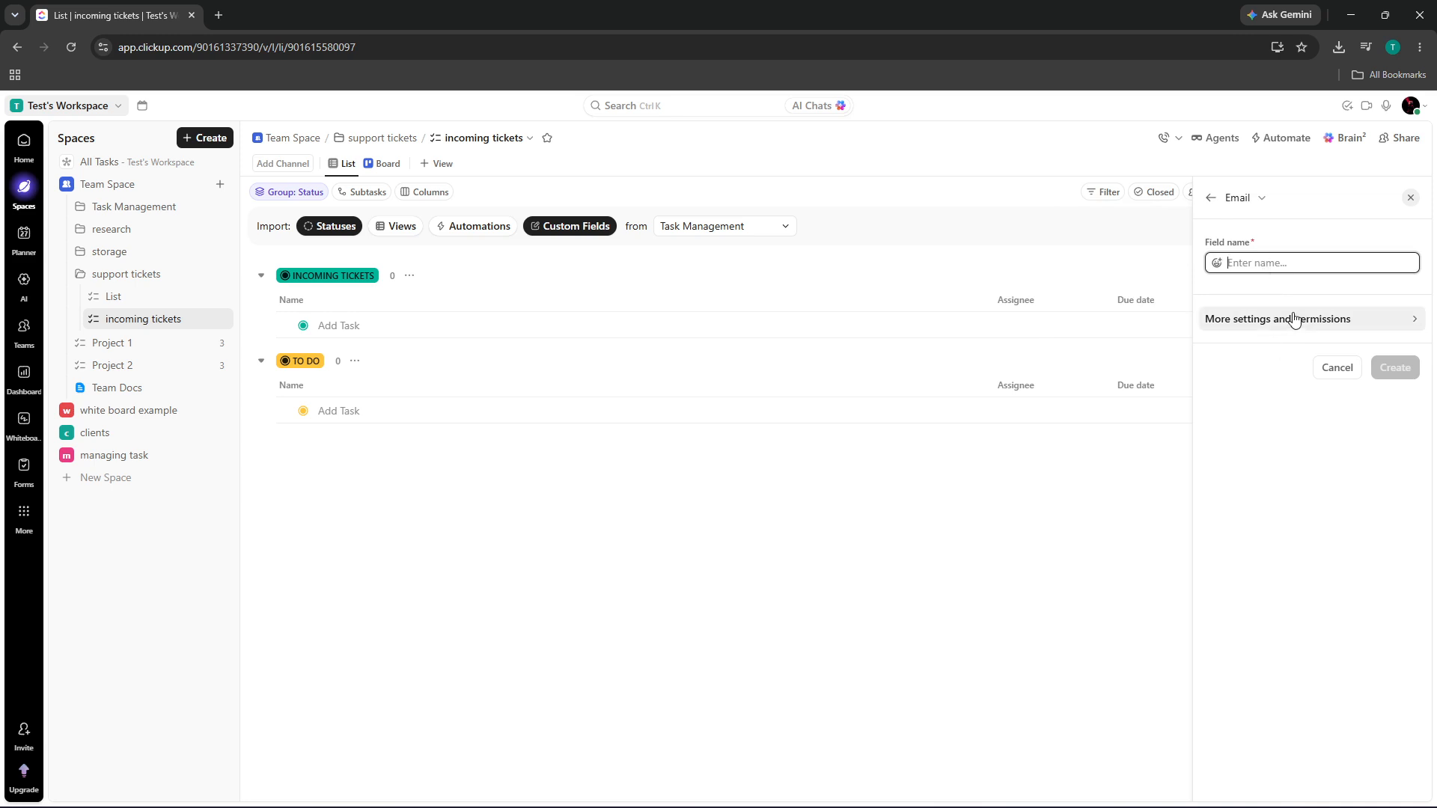
{"action": "type", "text": "example@gmail.com"}
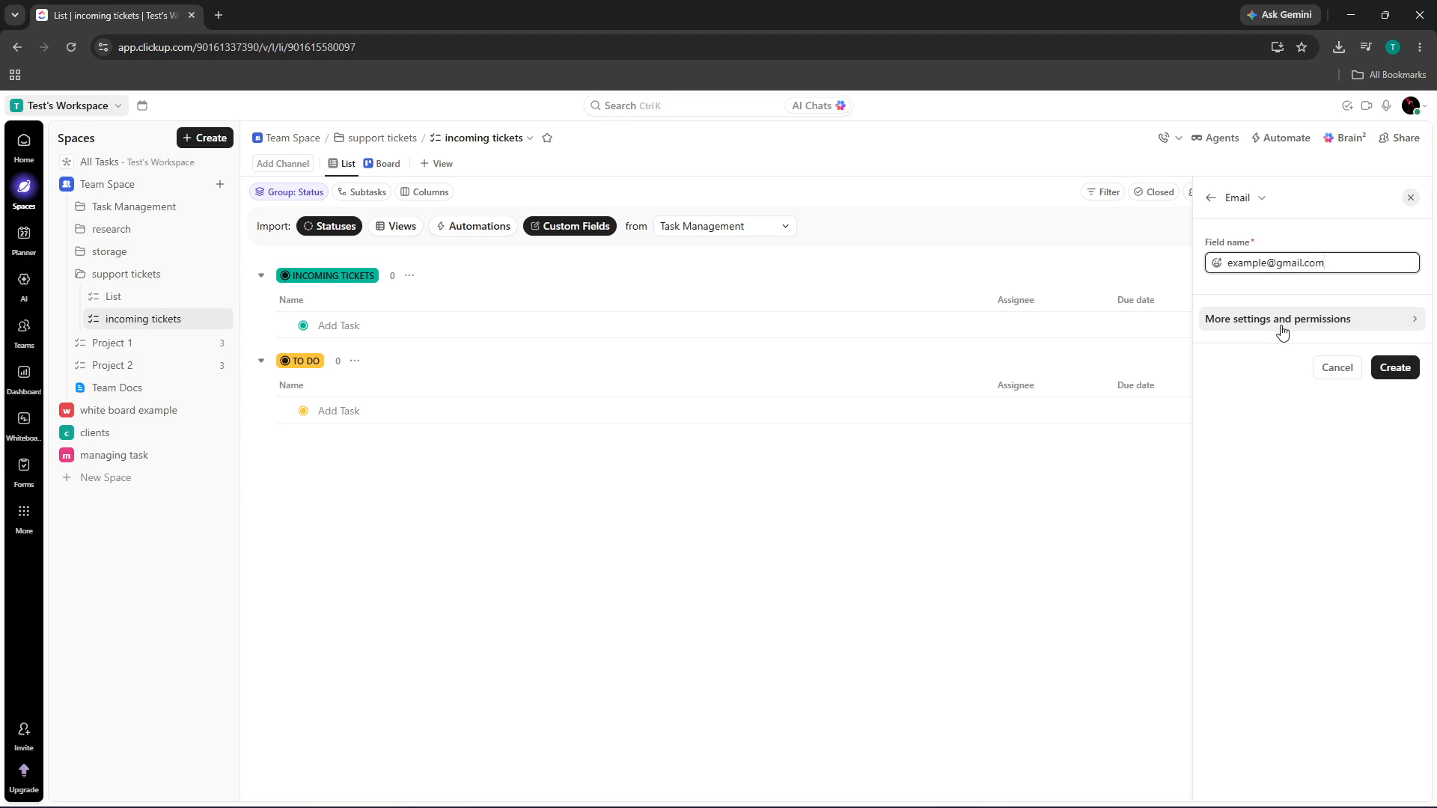
{"action": "left_click", "coordinate": [1390, 366]}
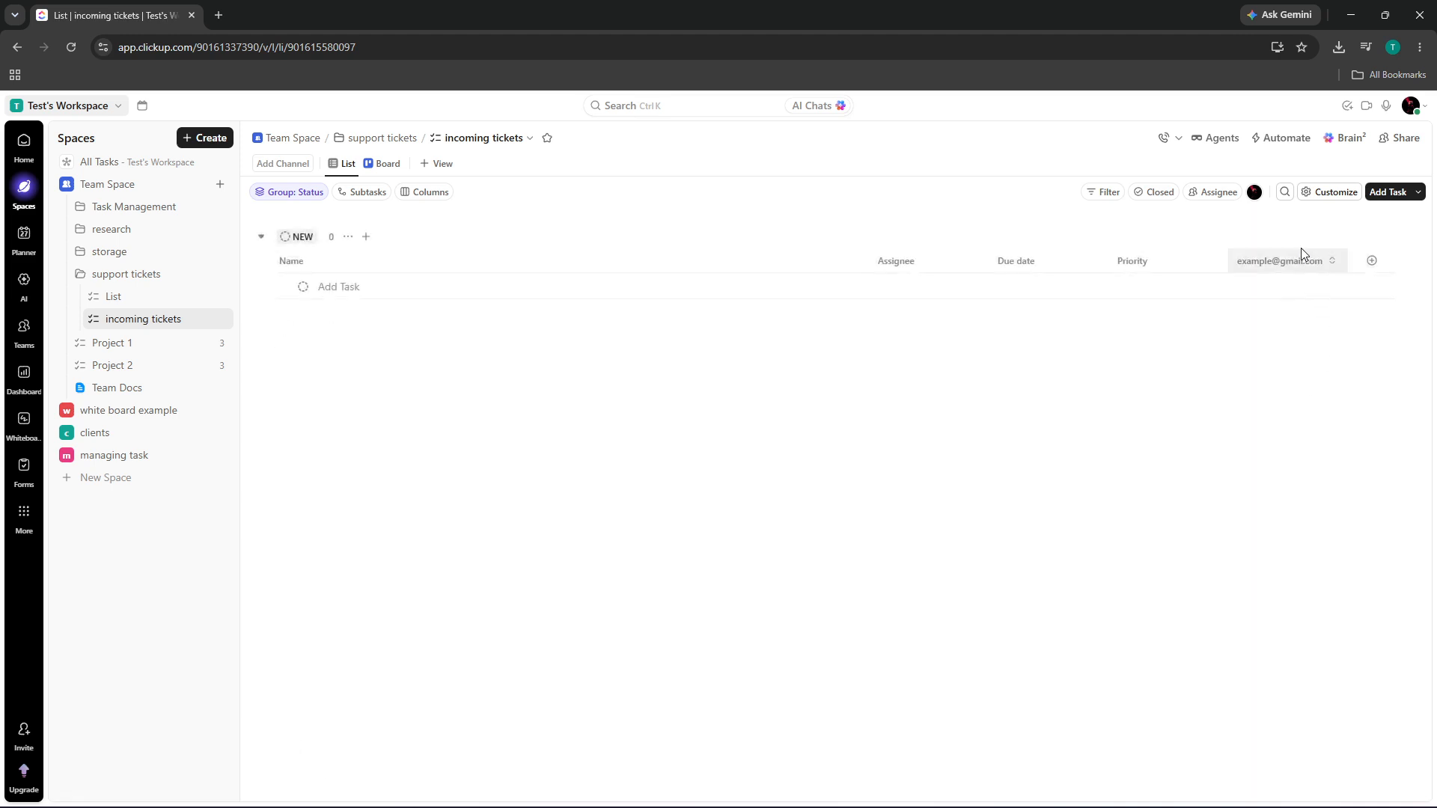
{"action": "left_click", "coordinate": [1319, 264]}
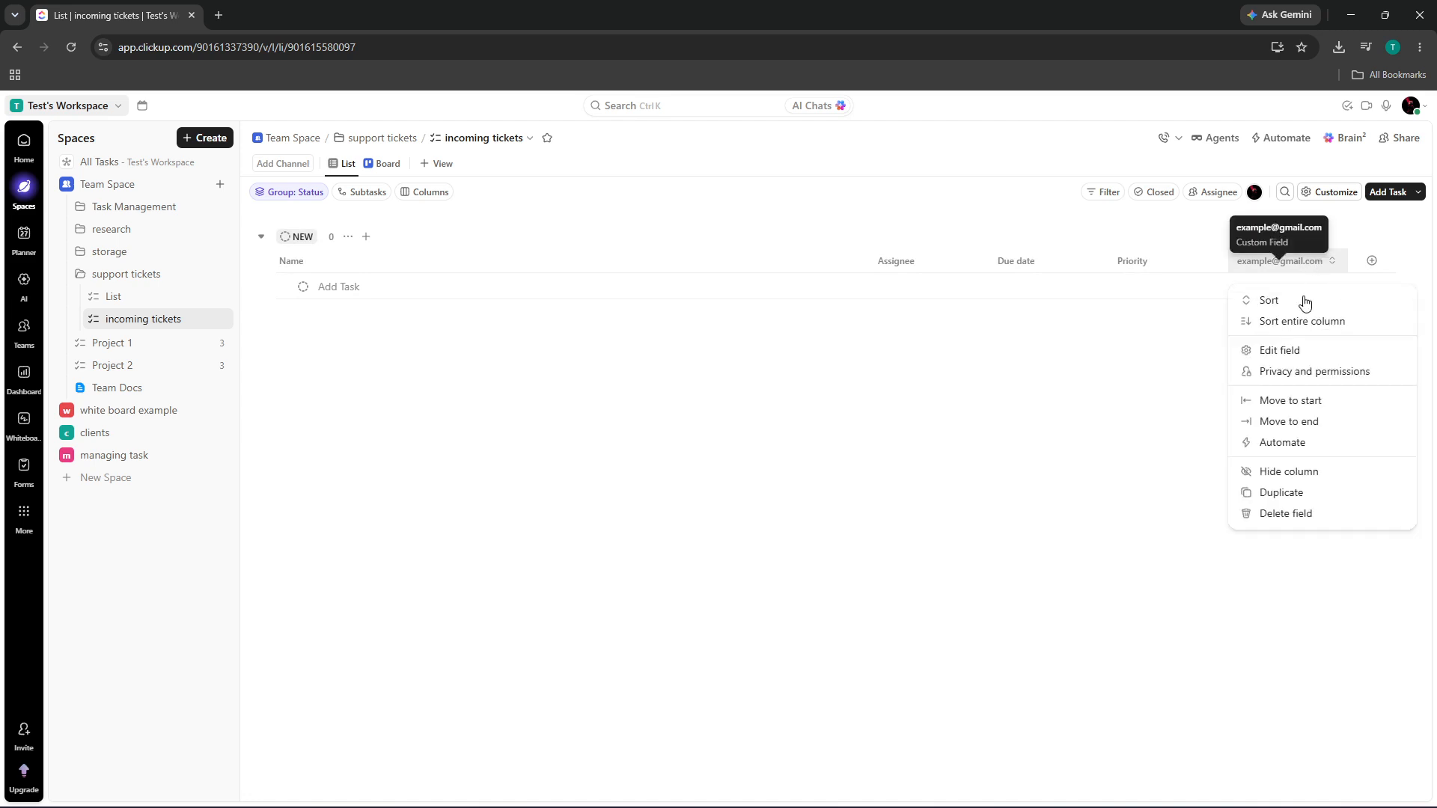
{"action": "left_click", "coordinate": [1325, 353]}
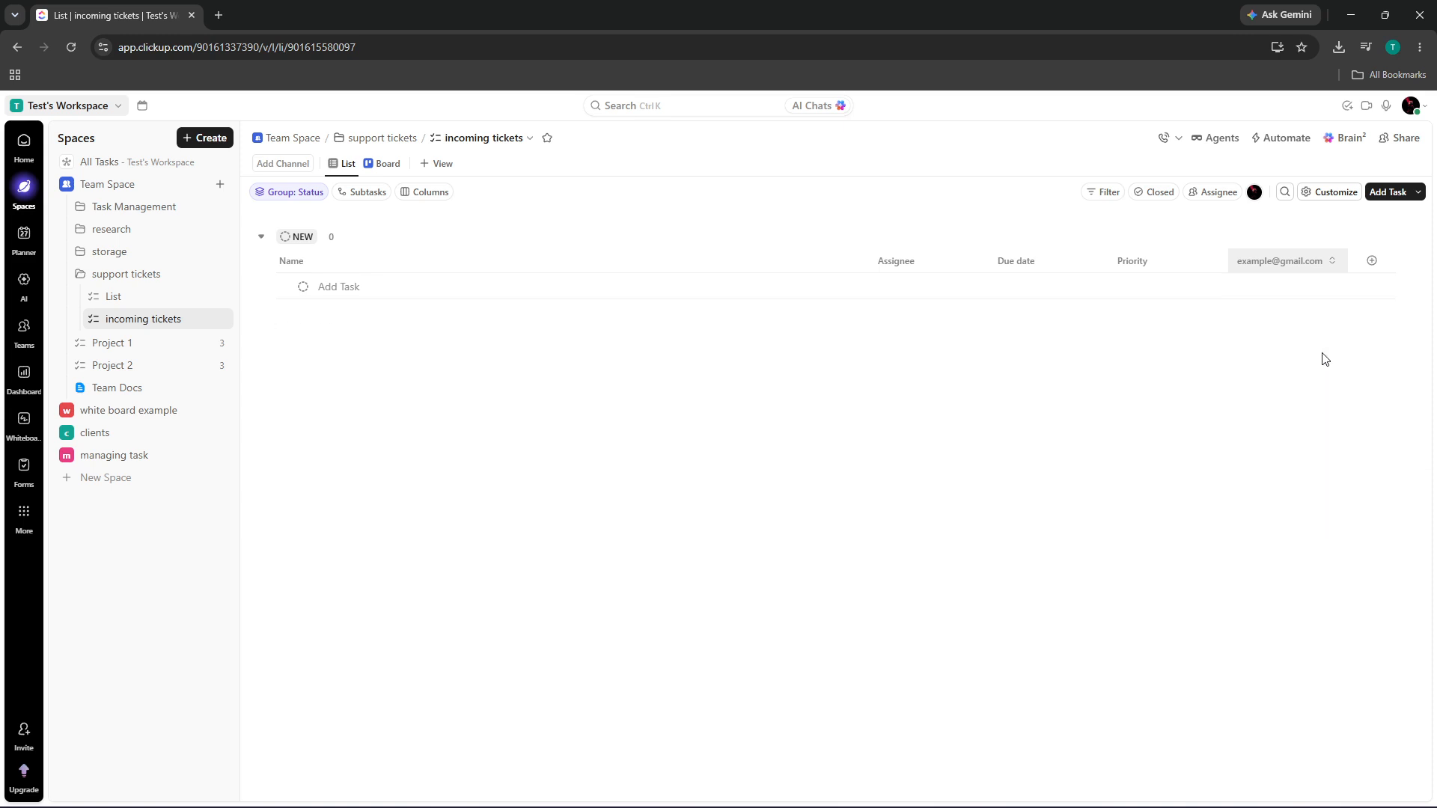
{"action": "left_click", "coordinate": [1313, 459]}
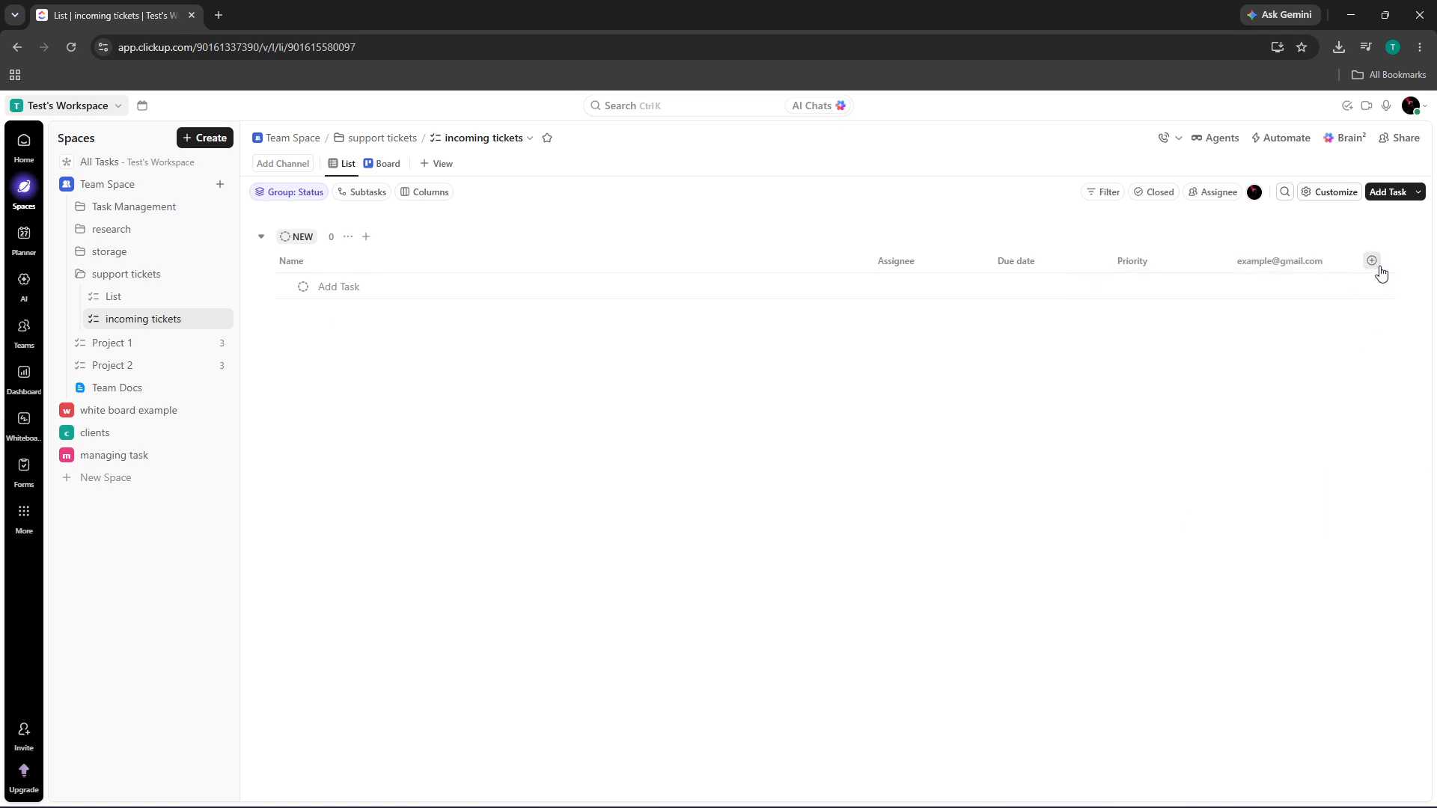
Search the task fields for "form" and leave the field picker
{"action": "left_click", "coordinate": [1373, 262]}
{"action": "type", "text": "f"}
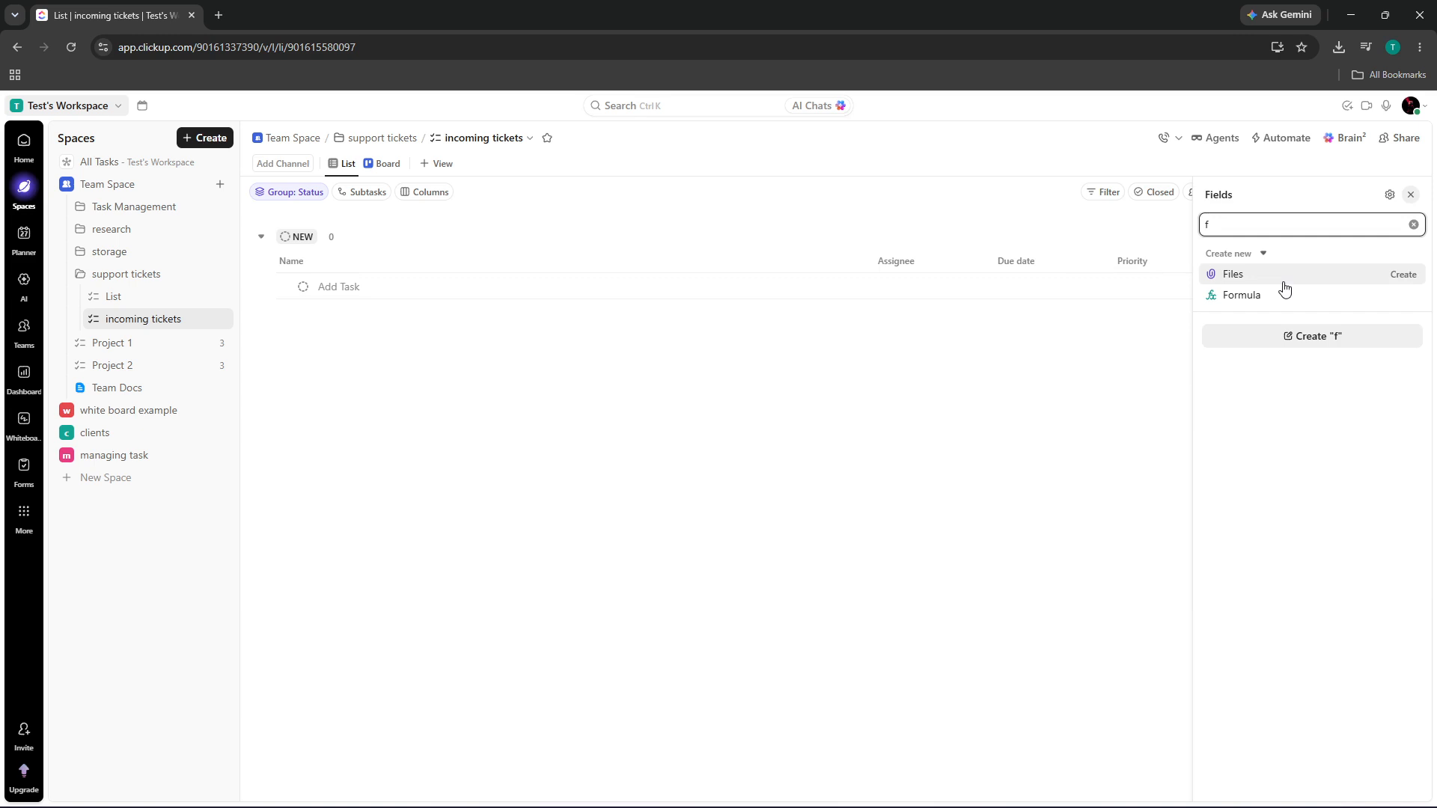
{"action": "type", "text": "orm"}
{"action": "key", "text": "BackSpace"}
{"action": "key", "text": "BackSpace"}
{"action": "key", "text": "BackSpace"}
{"action": "key", "text": "BackSpace"}
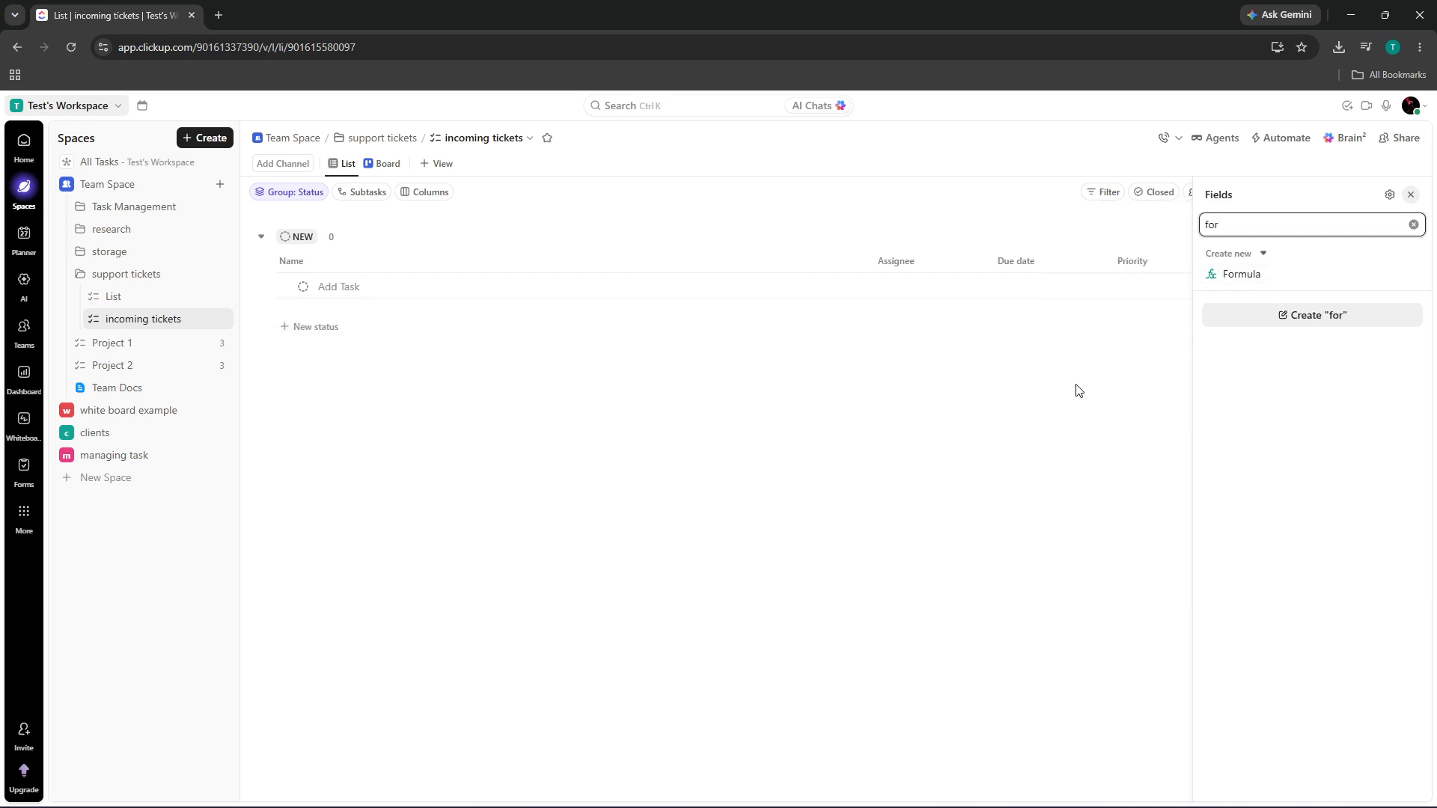
{"action": "left_click", "coordinate": [1101, 390]}
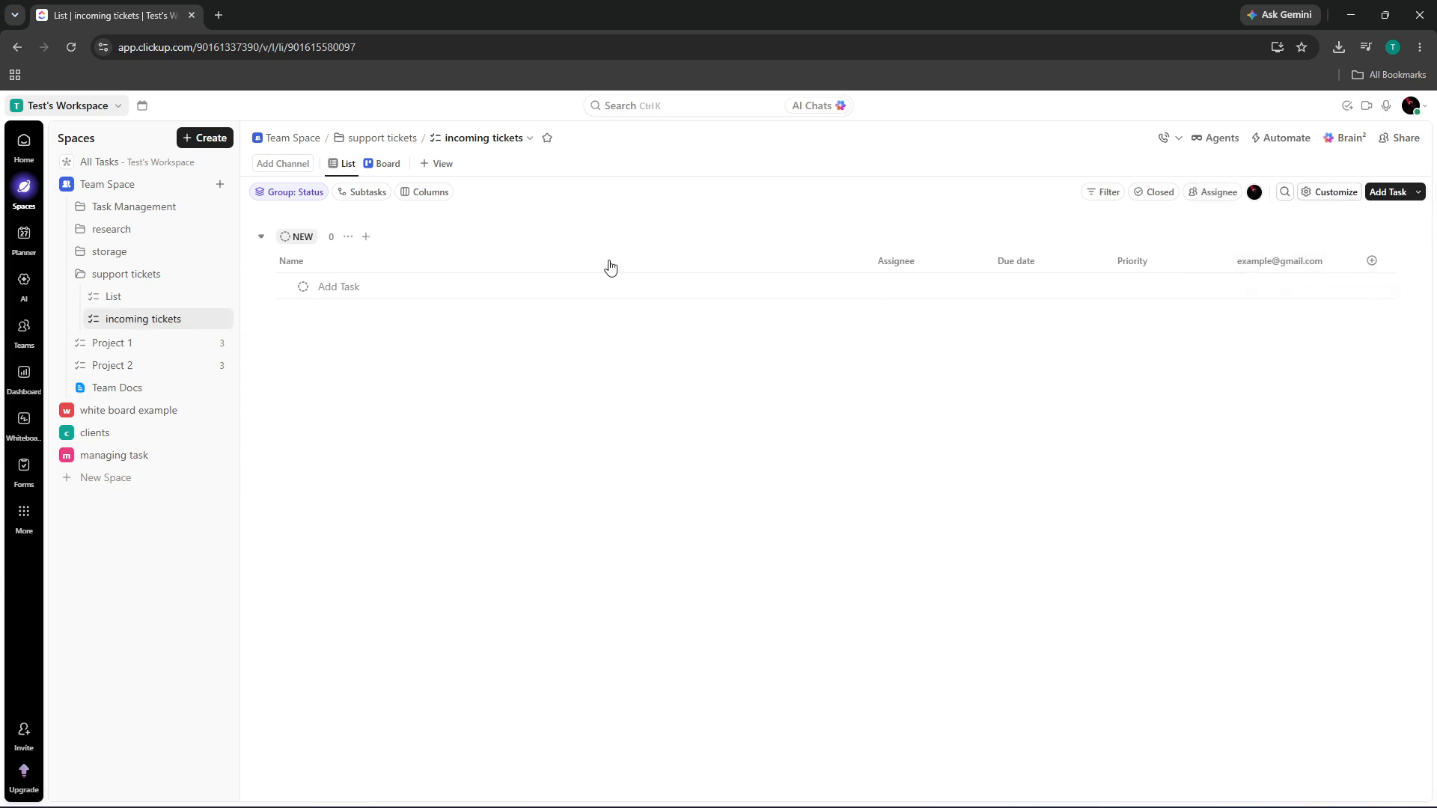
Try to add a Form view to the incoming tickets list
{"action": "left_click", "coordinate": [439, 163]}
{"action": "type", "text": "f"}
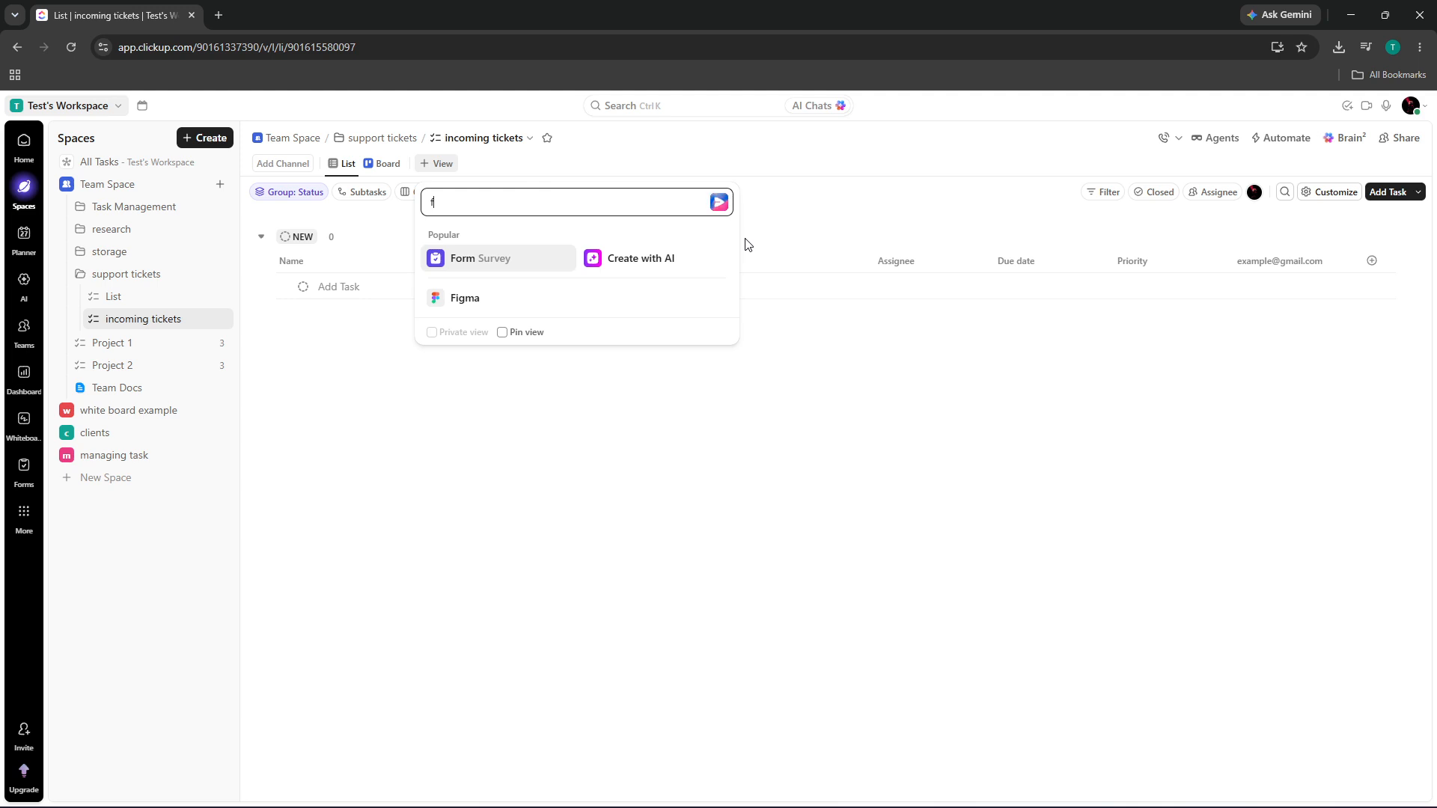
{"action": "left_click", "coordinate": [524, 263]}
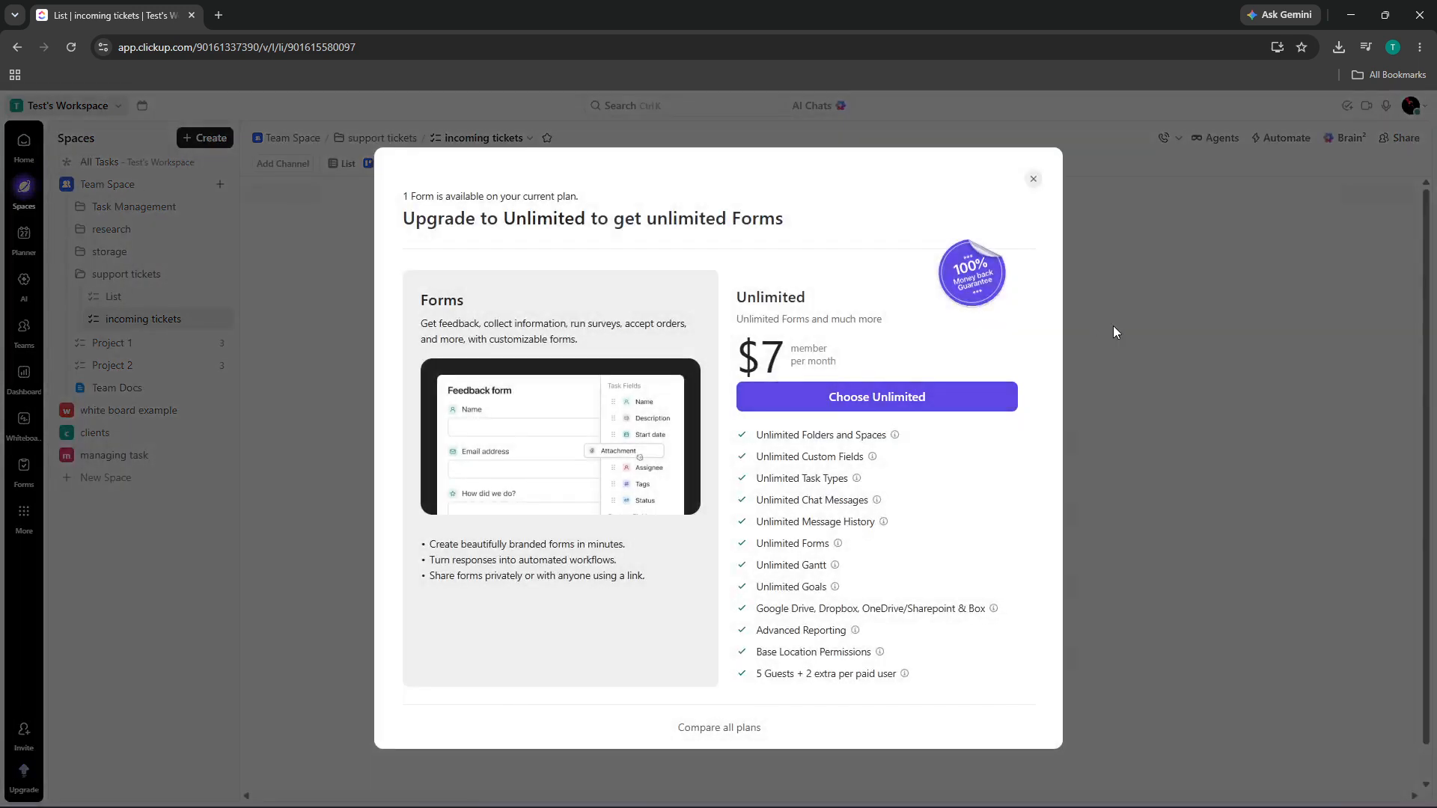
Dismiss the plan upgrade offer and switch the incoming tickets list to its Board view
{"action": "key", "text": "Escape"}
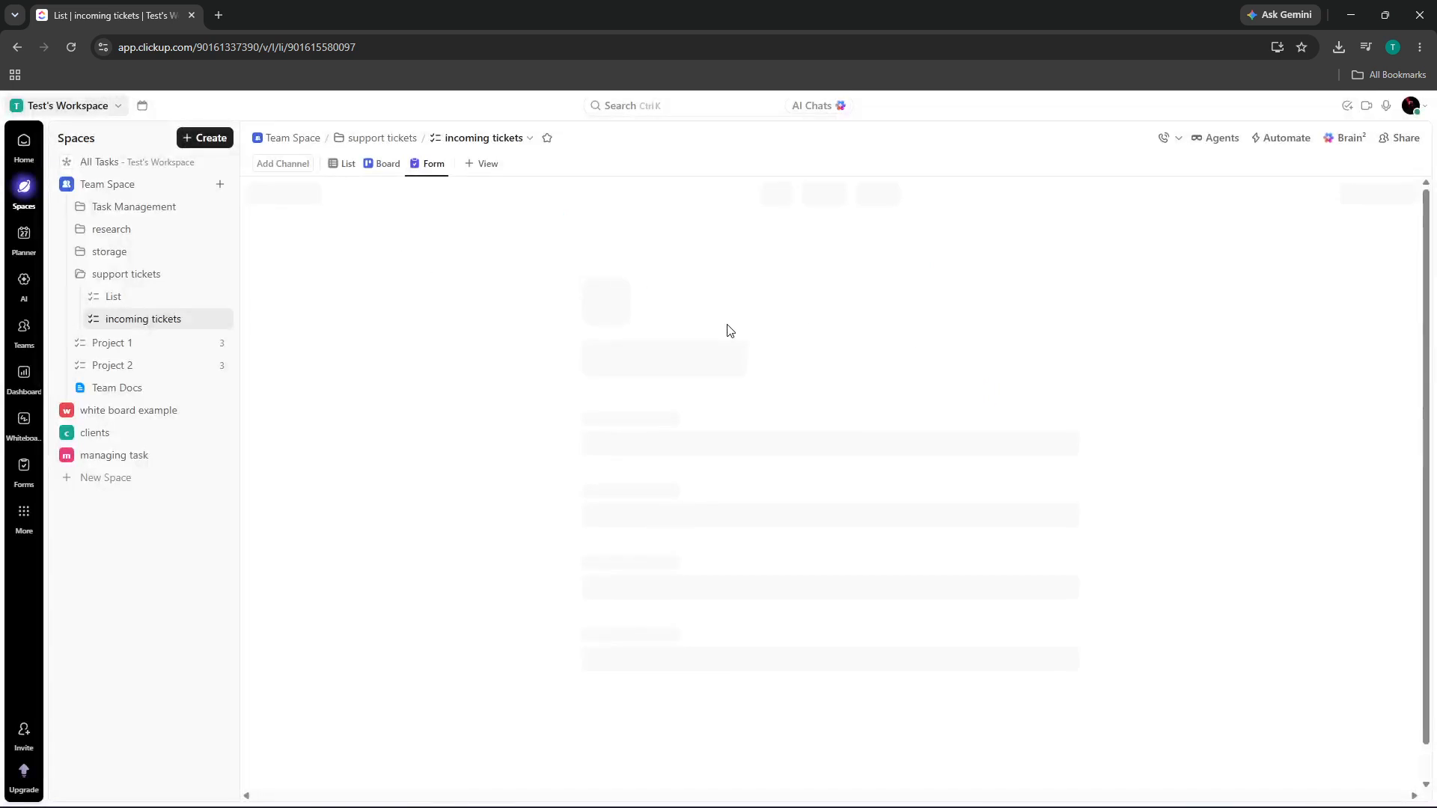
{"action": "double_click", "coordinate": [434, 164]}
{"action": "left_click", "coordinate": [380, 165]}
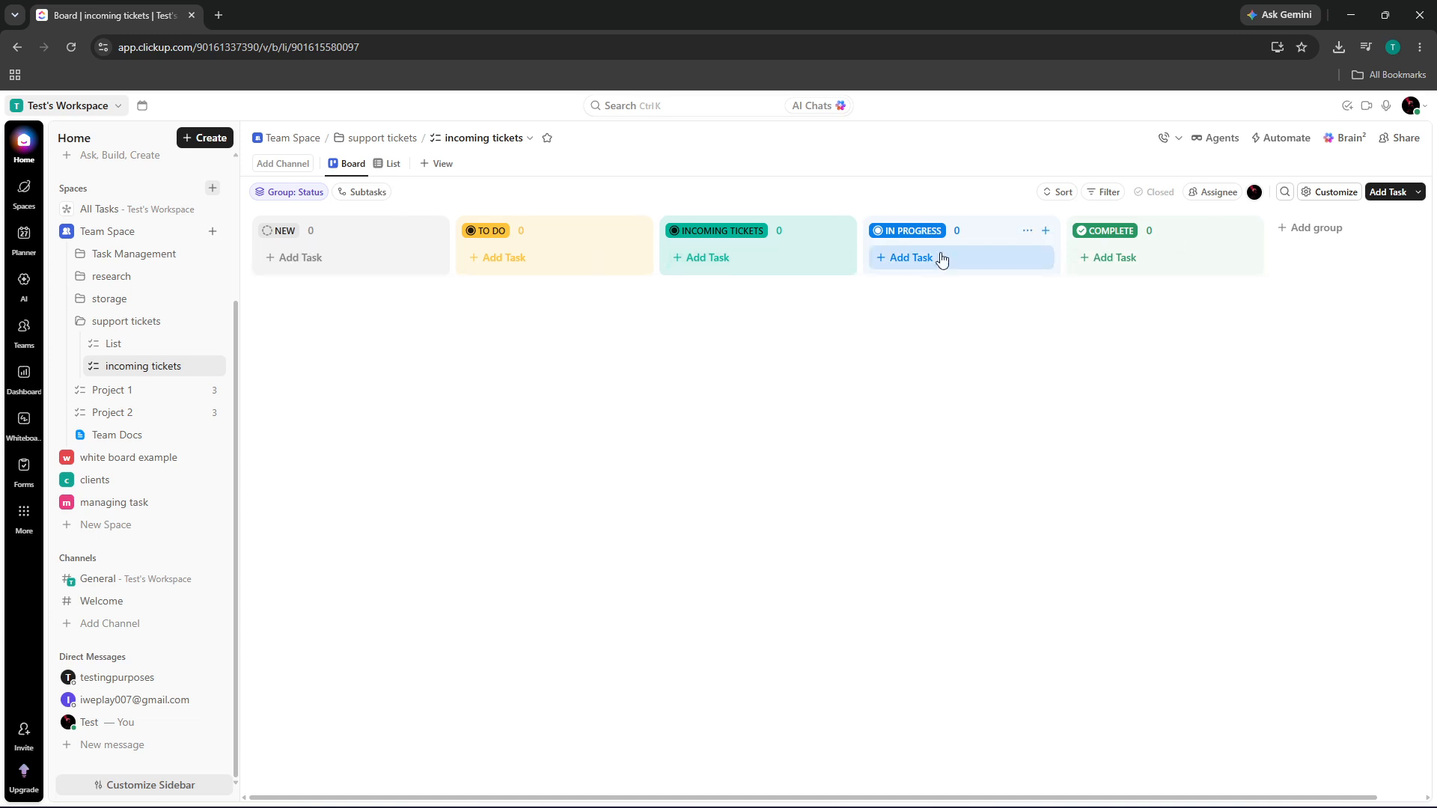
Try again to add a Form view beside the incoming tickets board, dismiss the upgrade offer and reload the page
{"action": "left_click", "coordinate": [425, 168]}
{"action": "type", "text": "f"}
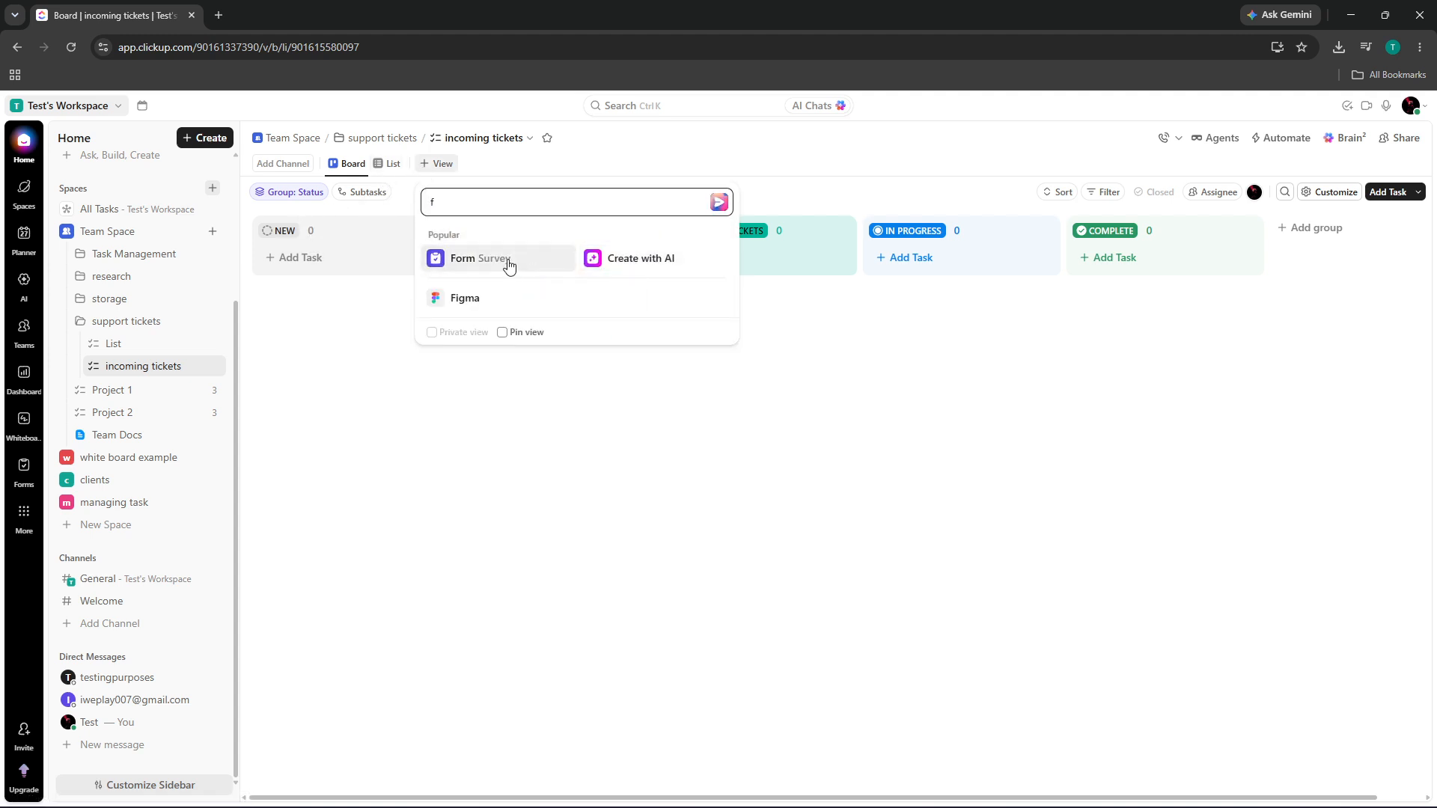
{"action": "left_click", "coordinate": [507, 263]}
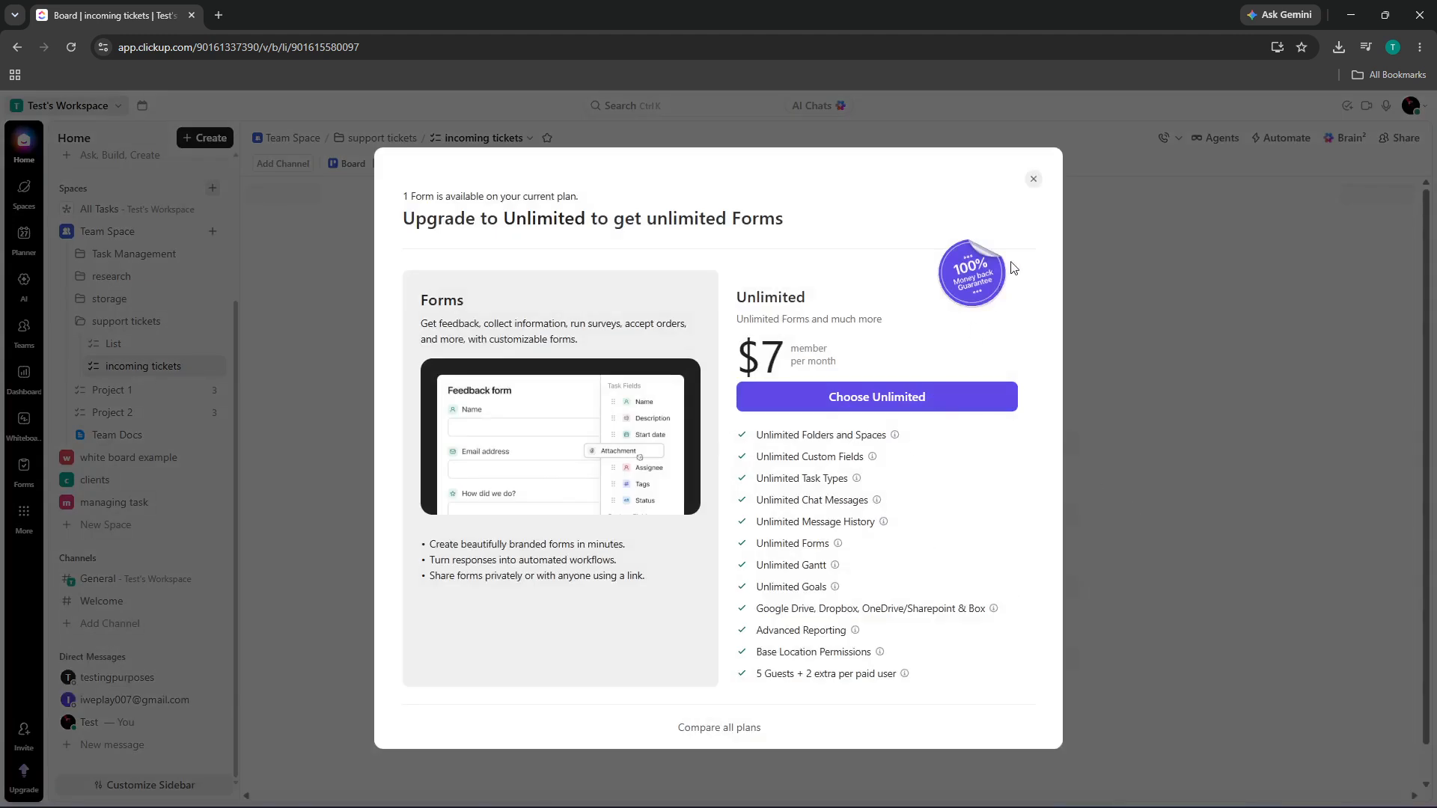
{"action": "left_click", "coordinate": [1033, 179]}
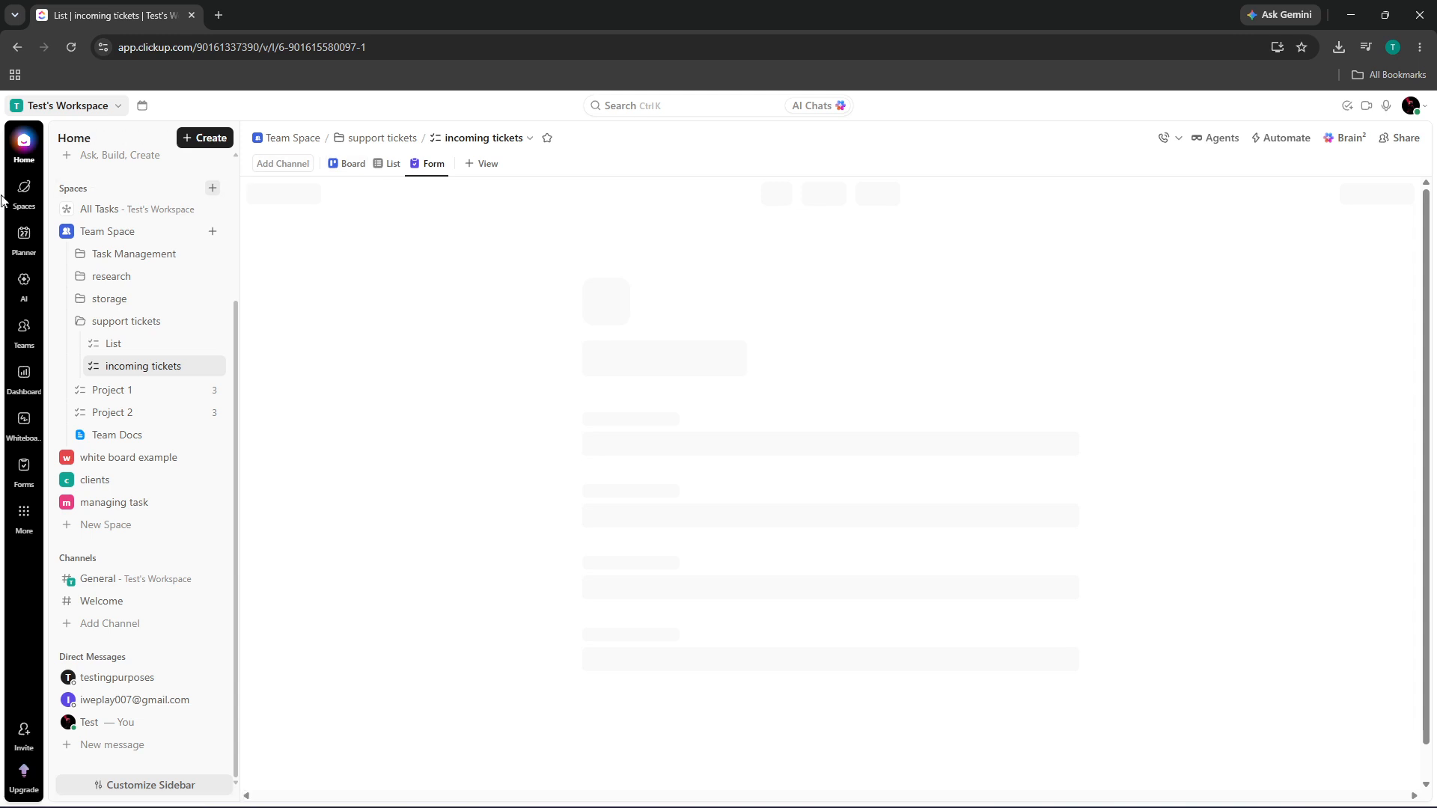
{"action": "left_click", "coordinate": [24, 189]}
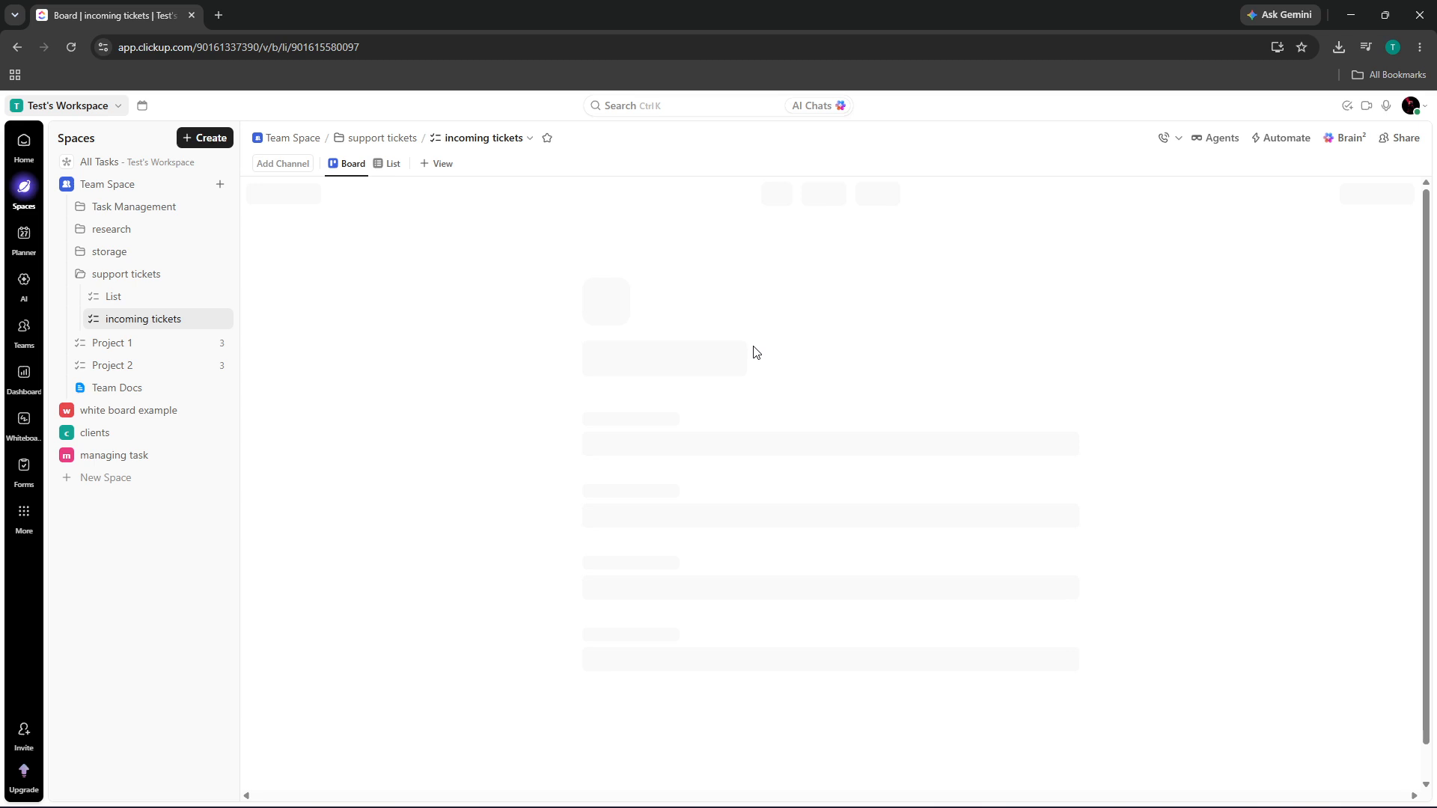
{"action": "left_click", "coordinate": [72, 48]}
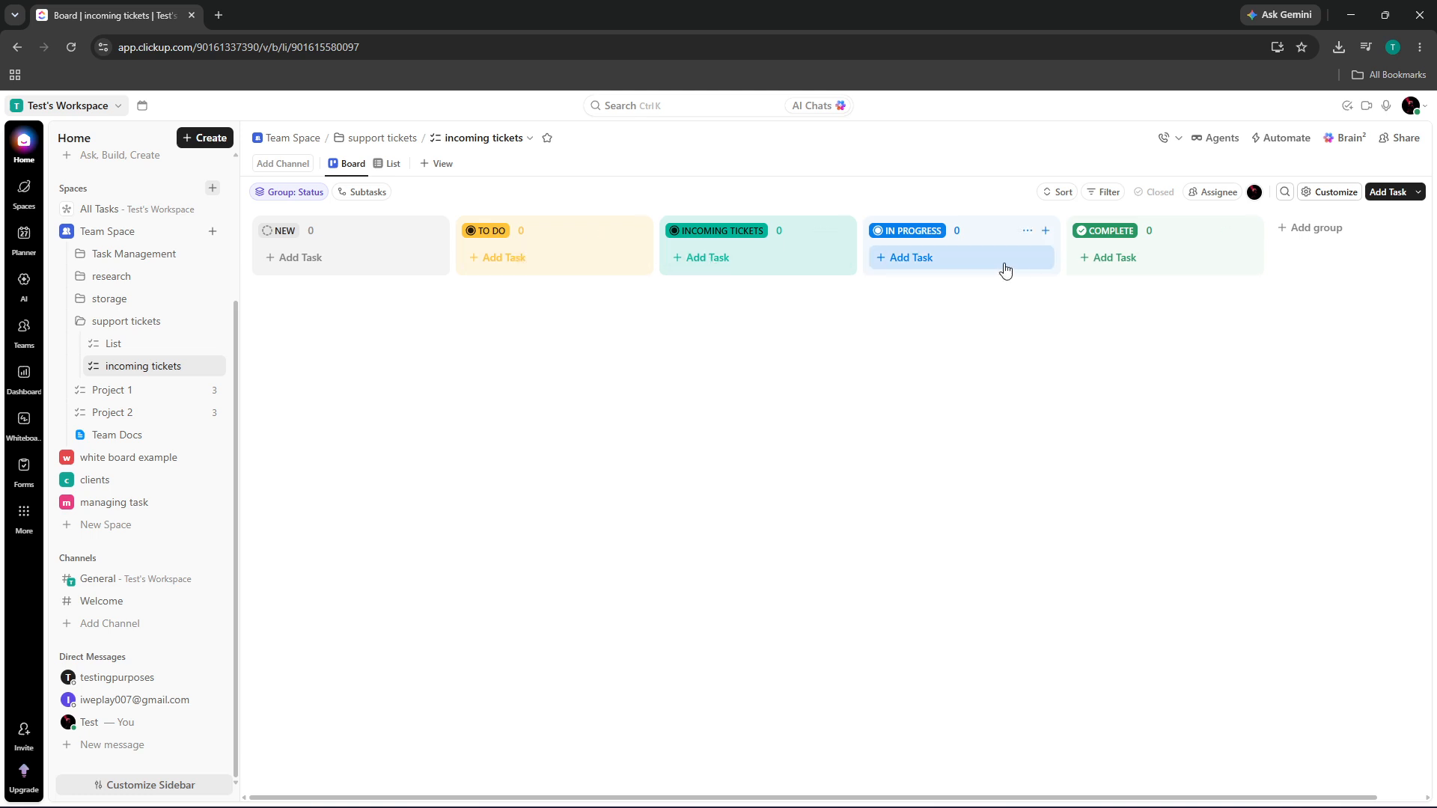
Add a status group named "close" to the incoming tickets board, leaving no new task under Complete
{"action": "left_click", "coordinate": [1317, 228]}
{"action": "type", "text": "close"}
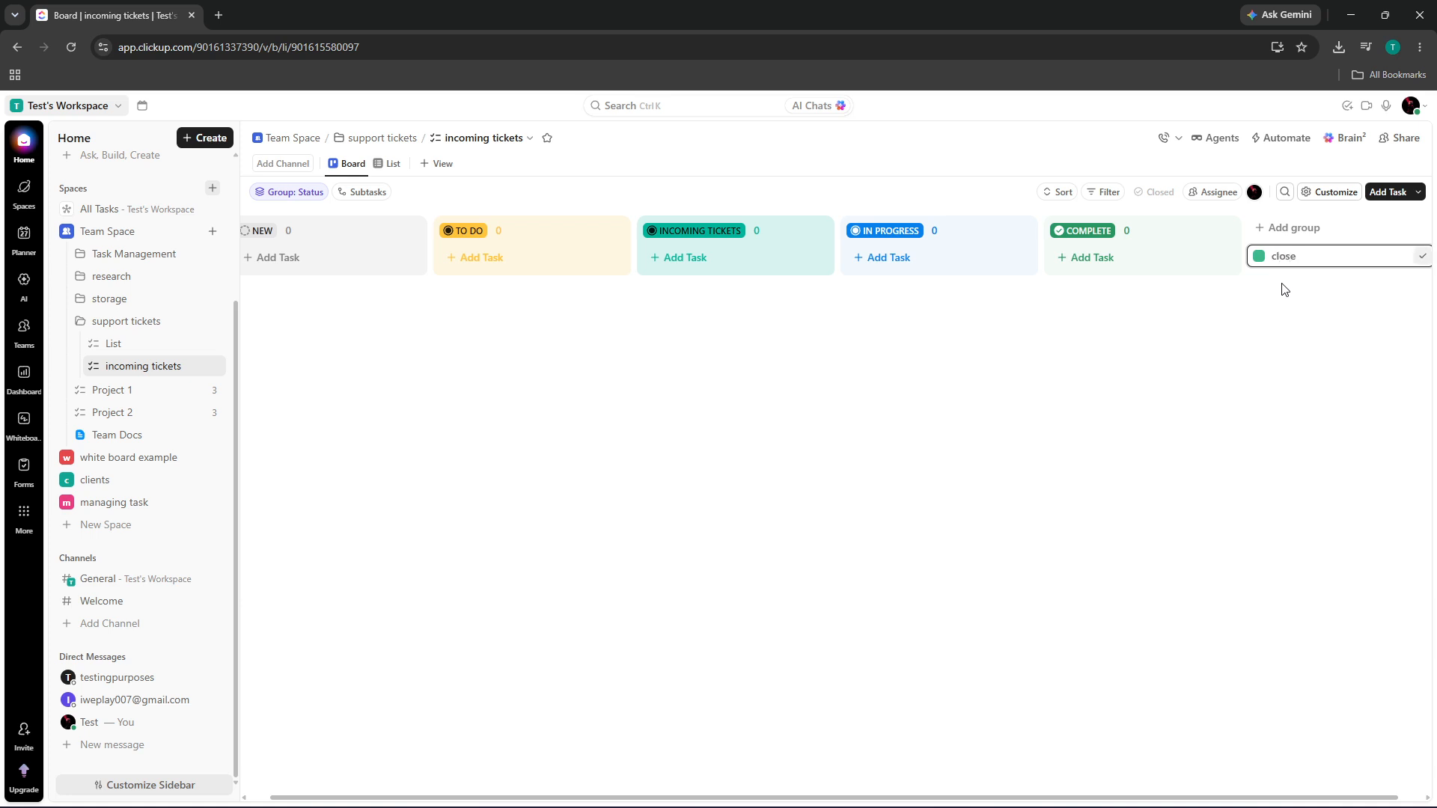
{"action": "key", "text": "Return"}
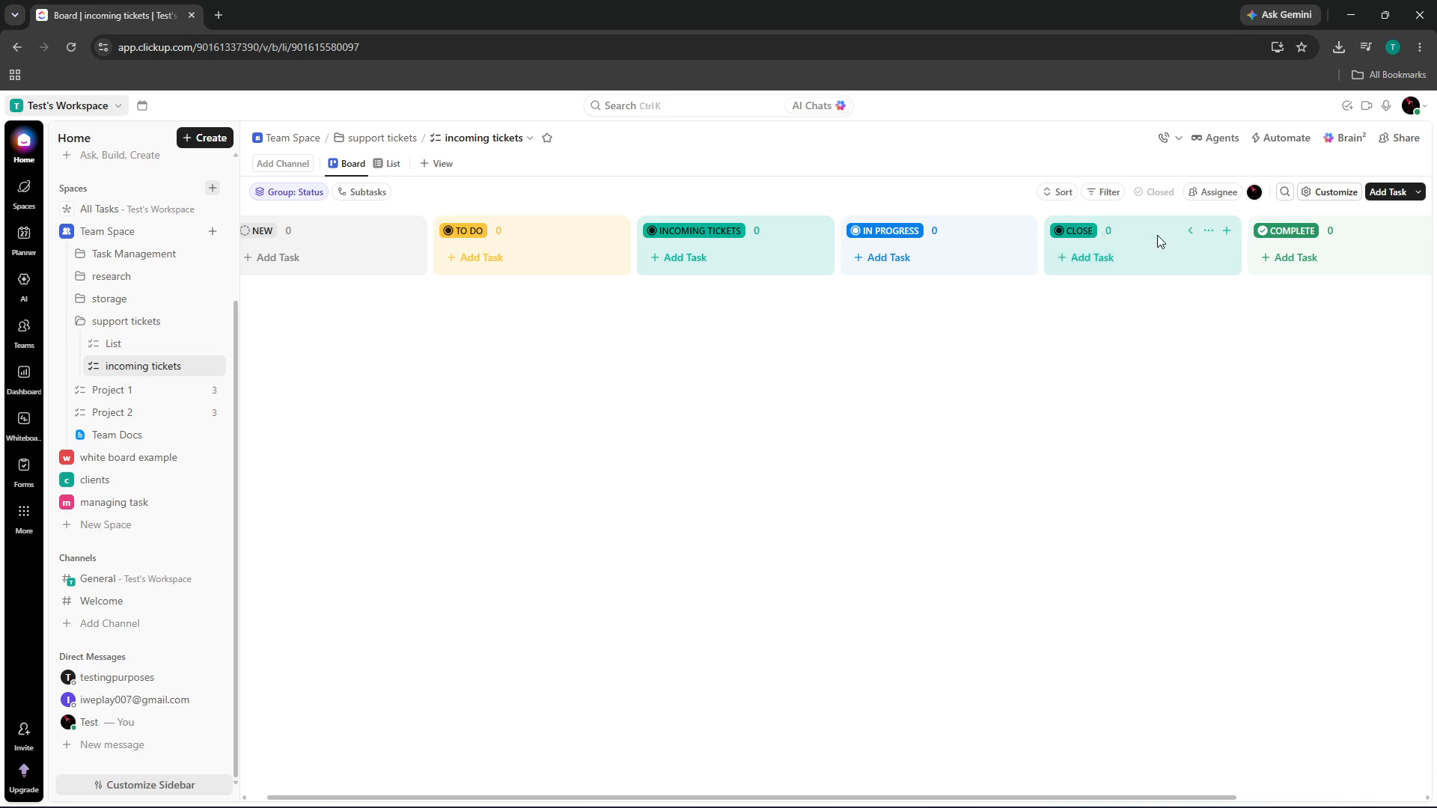
{"action": "scroll", "coordinate": [1120, 220], "scroll_direction": "left", "scroll_amount": 1}
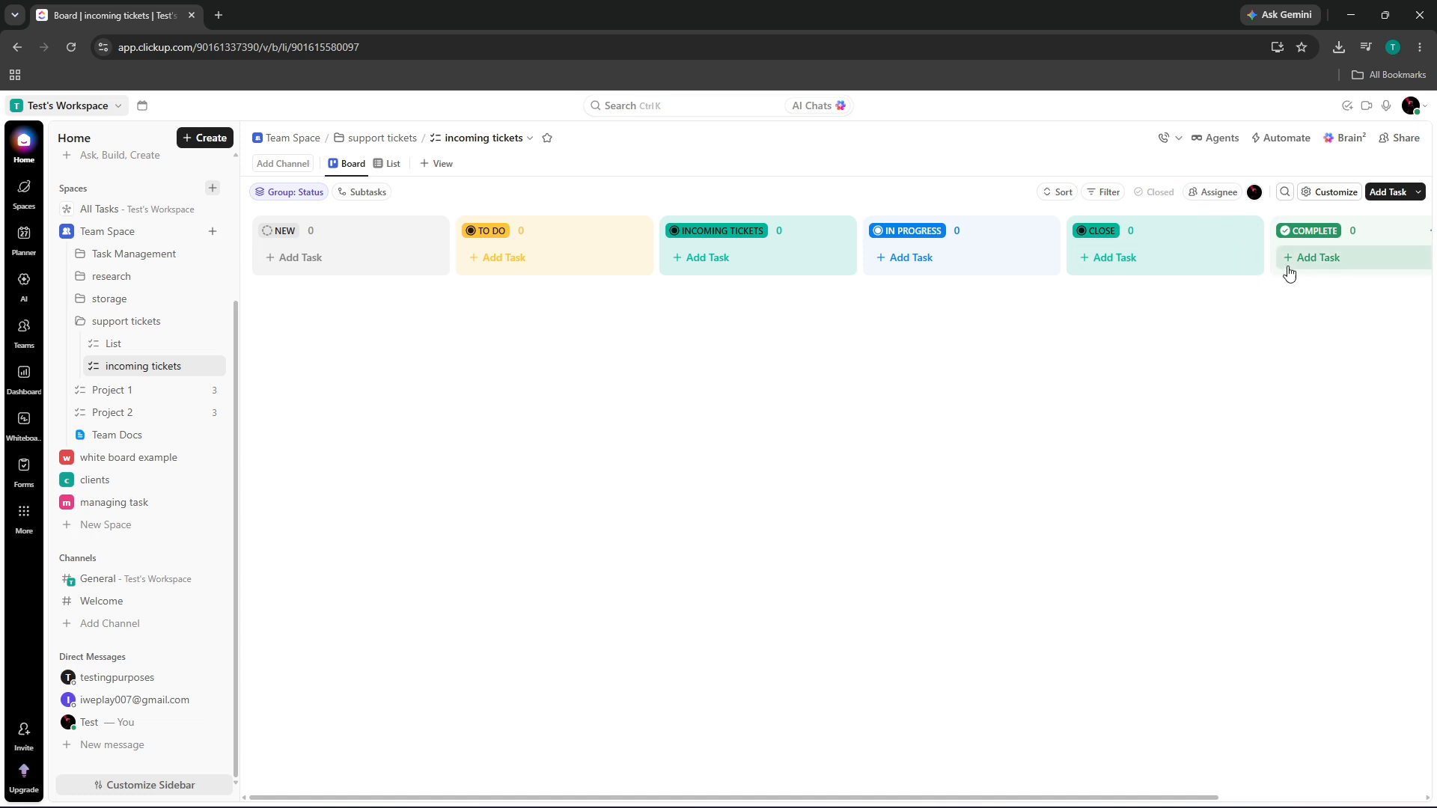
{"action": "left_click", "coordinate": [1358, 270]}
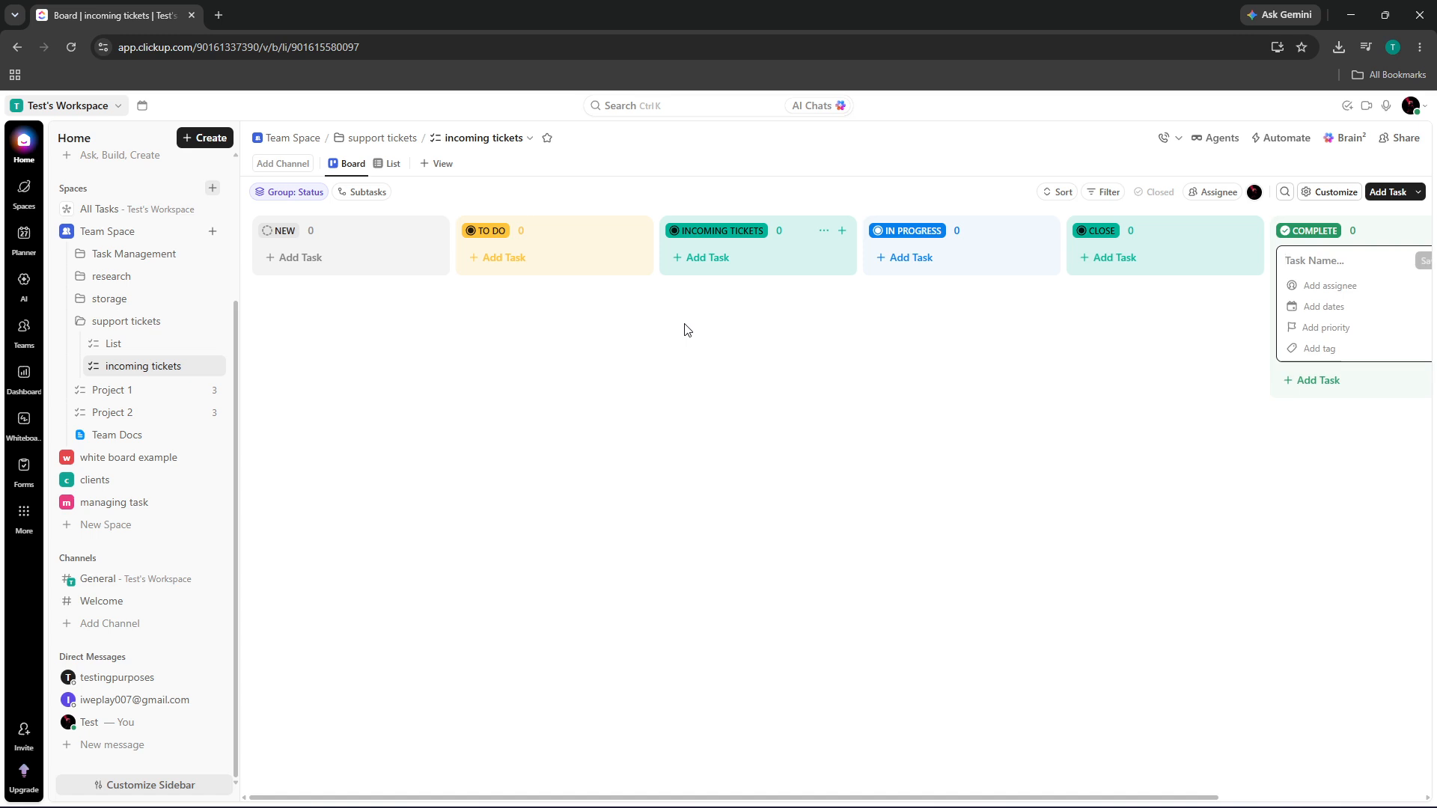
{"action": "left_click", "coordinate": [435, 539]}
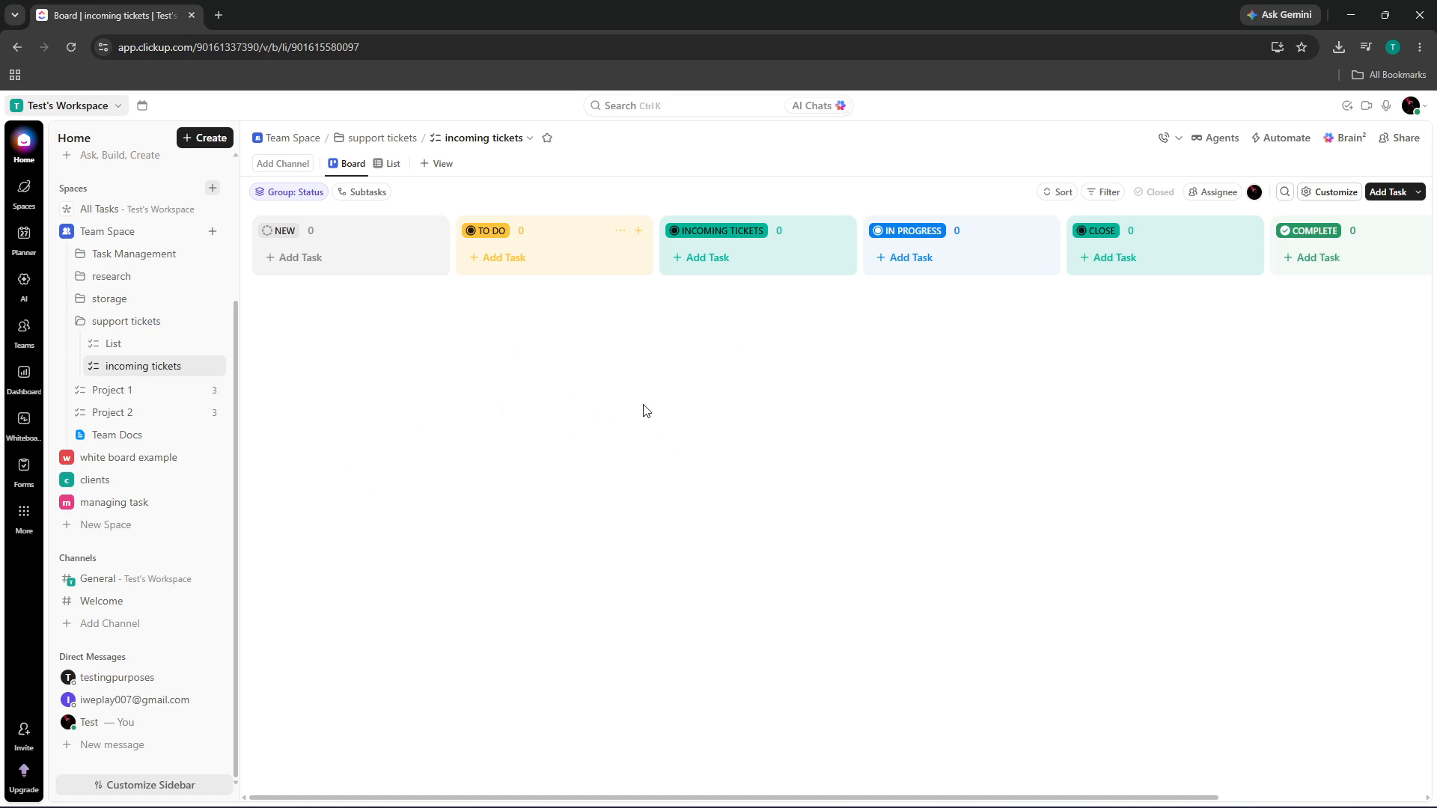
Open the Spaces area of the workspace
{"action": "left_click", "coordinate": [24, 187]}
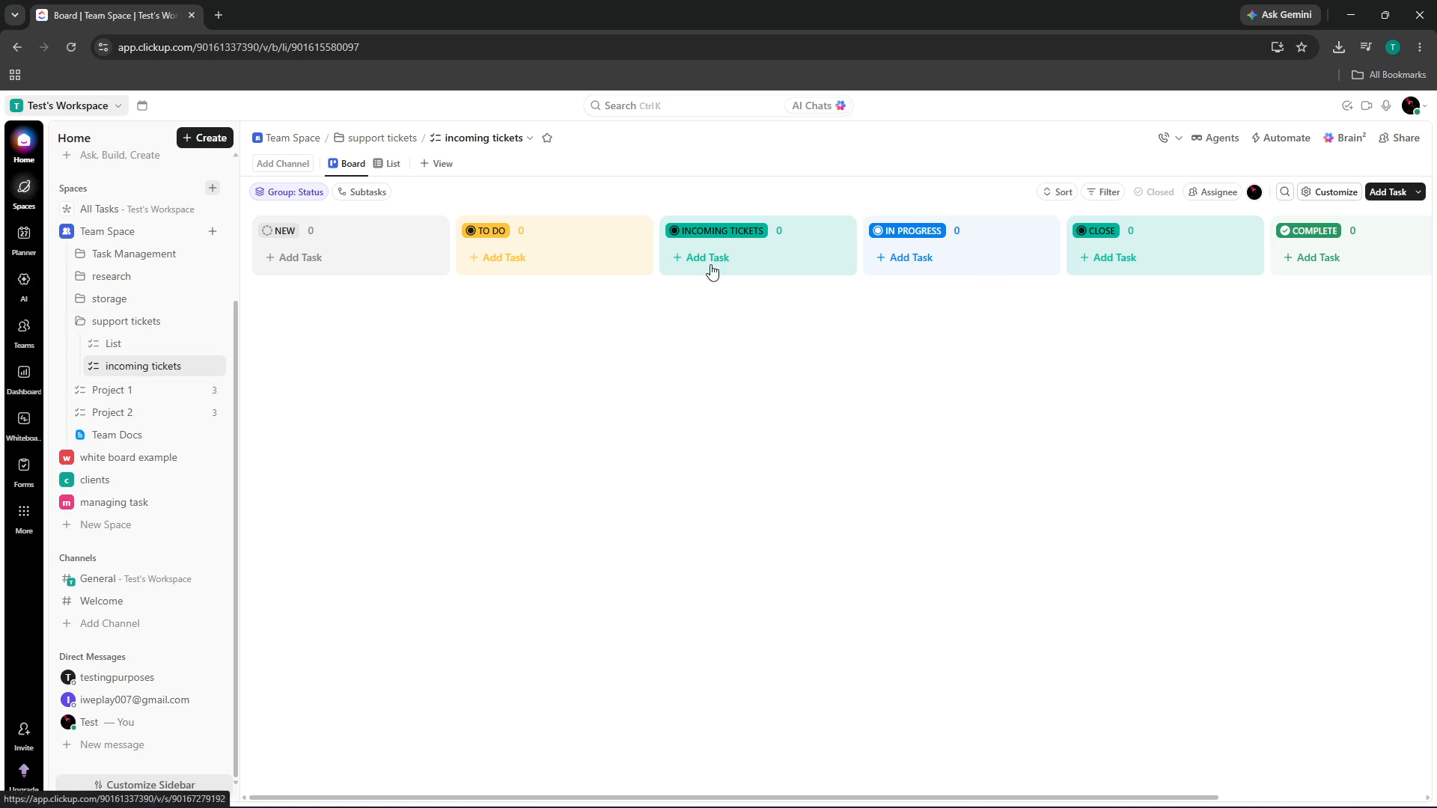